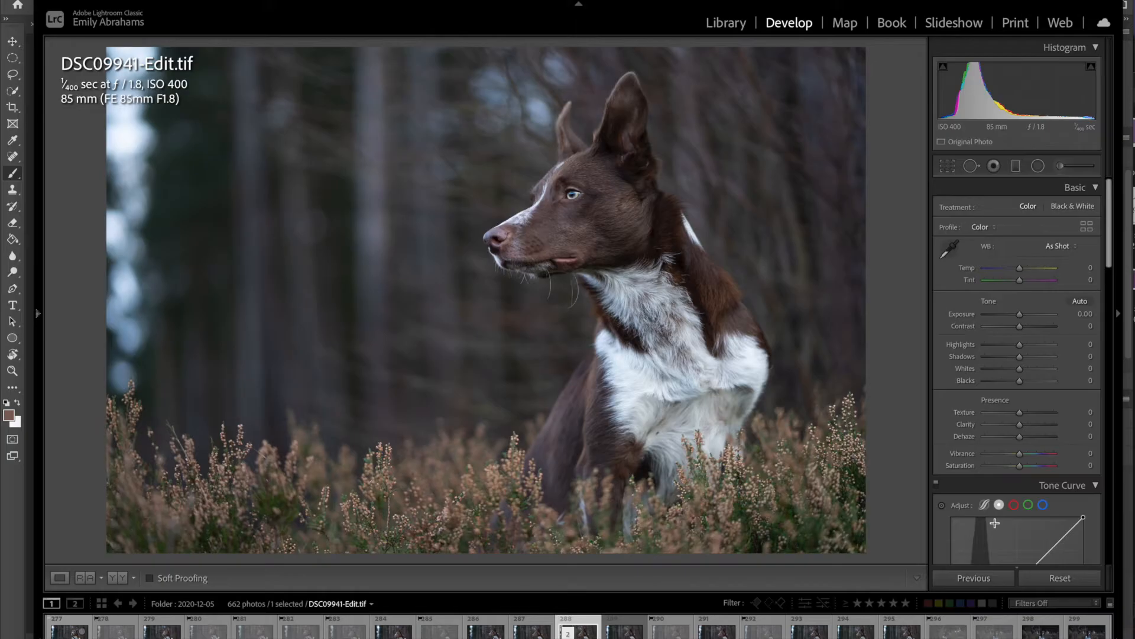
Step: Warm the photo's white balance by setting Temp to +14 and Tint to +2
key(i)
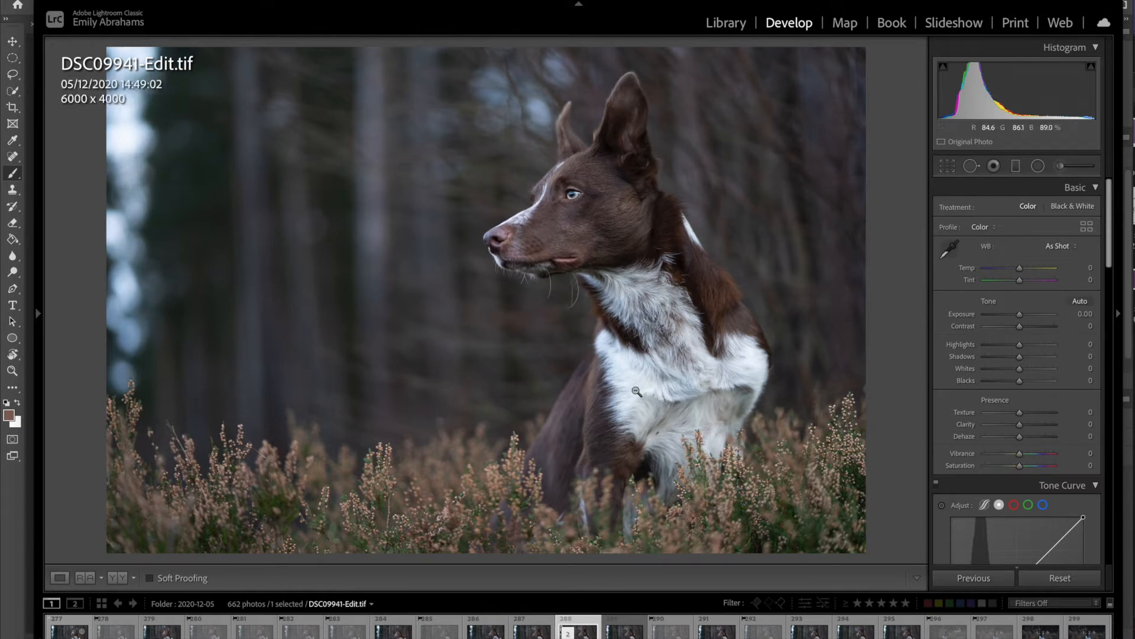
key(i)
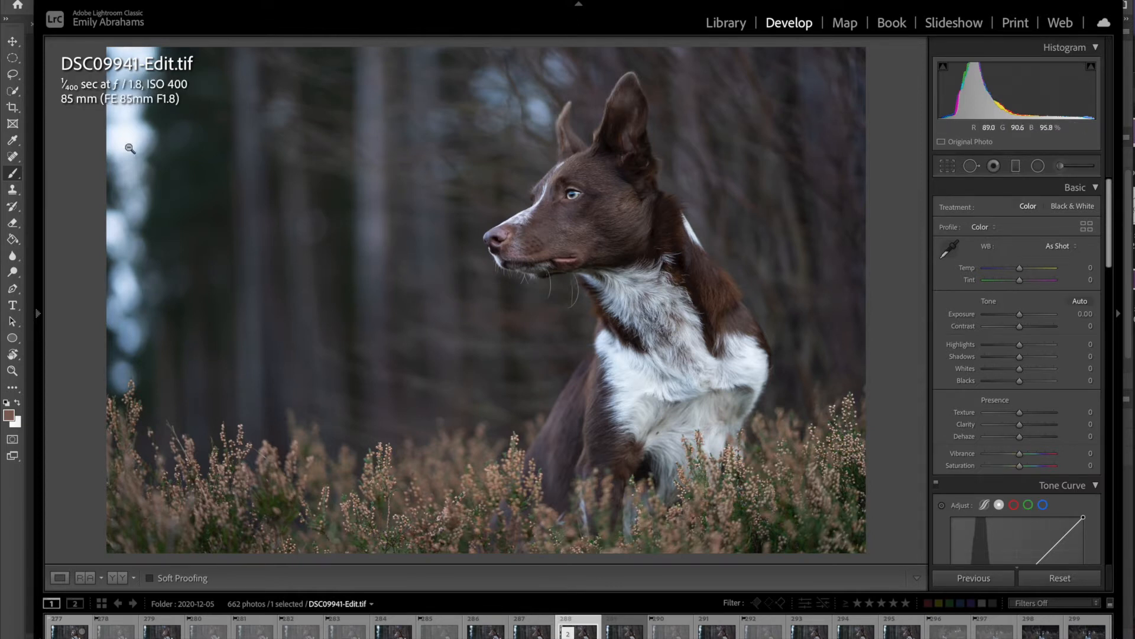
drag(1019, 268, 1024, 268)
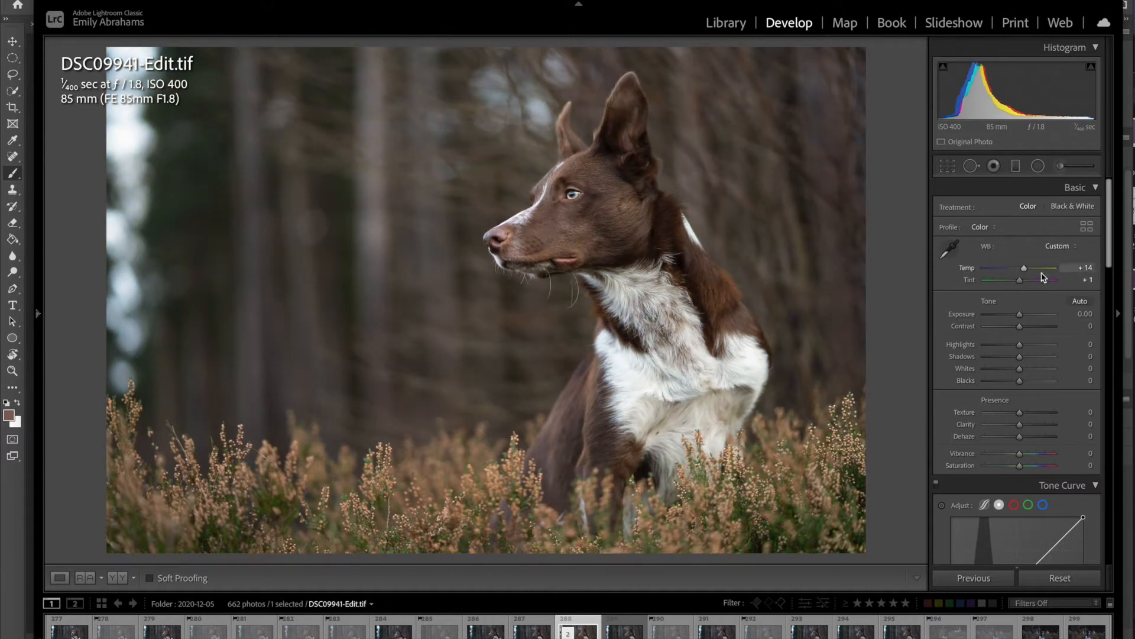
Step: Adjust the overall tone with Highlights -23, Shadows +35, Whites +23, Blacks -21 and Contrast +12, checking the clipping overlay
drag(1020, 344, 1033, 369)
key(j)
drag(1030, 369, 1027, 369)
key(j)
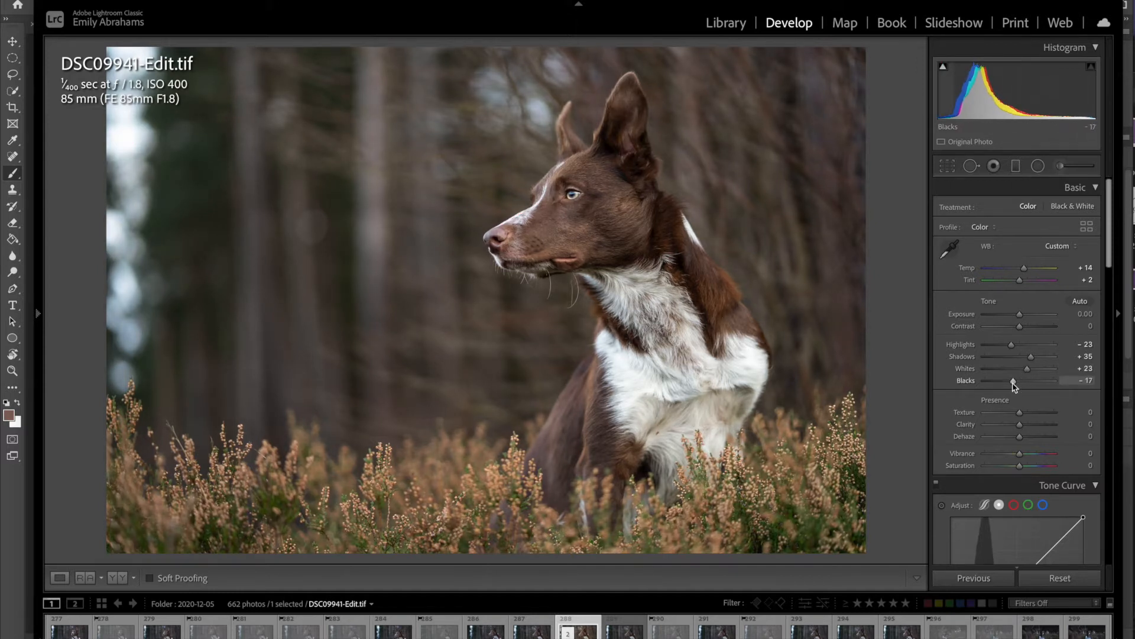
mouse_move(1011, 384)
mouse_down()
mouse_move(956, 381)
mouse_move(1014, 387)
mouse_up()
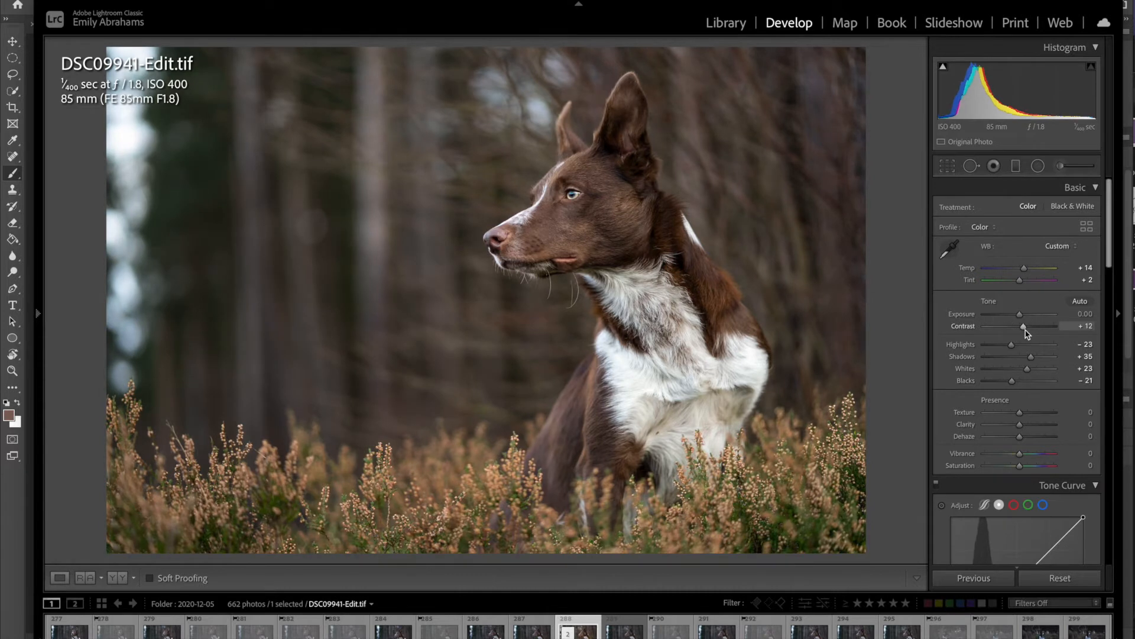
Step: Try Clarity at +36 and a lower overall Saturation on the photo
scroll(1022, 337, down, 5)
scroll(1021, 337, up, 2)
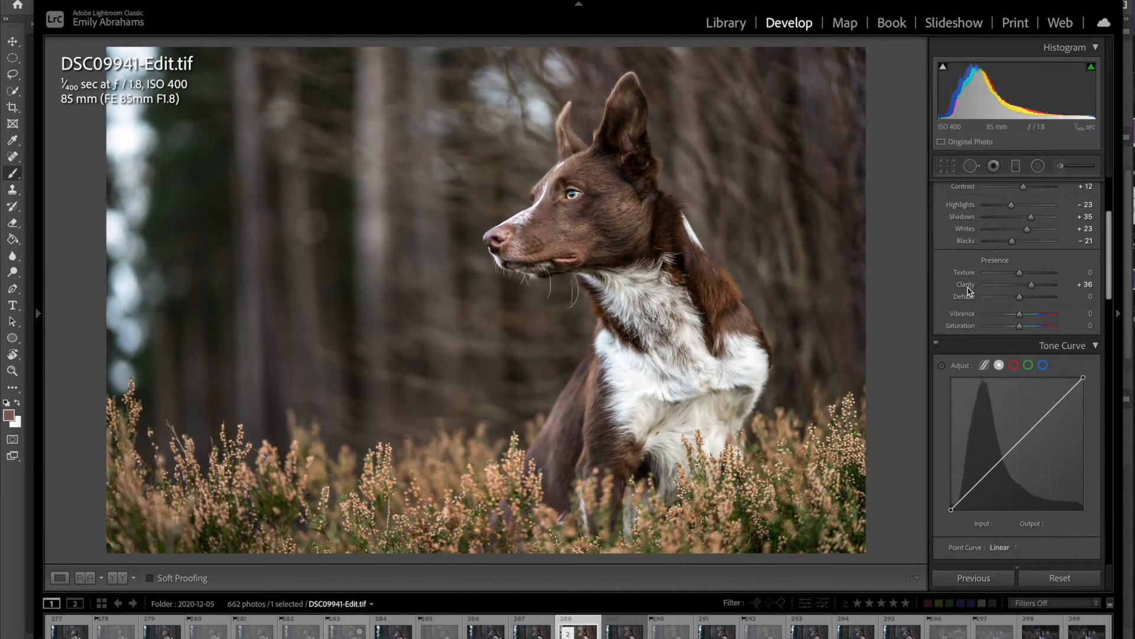
double_click(966, 285)
drag(1019, 327, 1008, 326)
double_click(963, 328)
Step: Add a highlight point and a shadow point to the tone curve, pulling the shadow point slightly down at input 70
scroll(969, 328, down, 5)
drag(1045, 279, 1046, 276)
drag(986, 335, 987, 338)
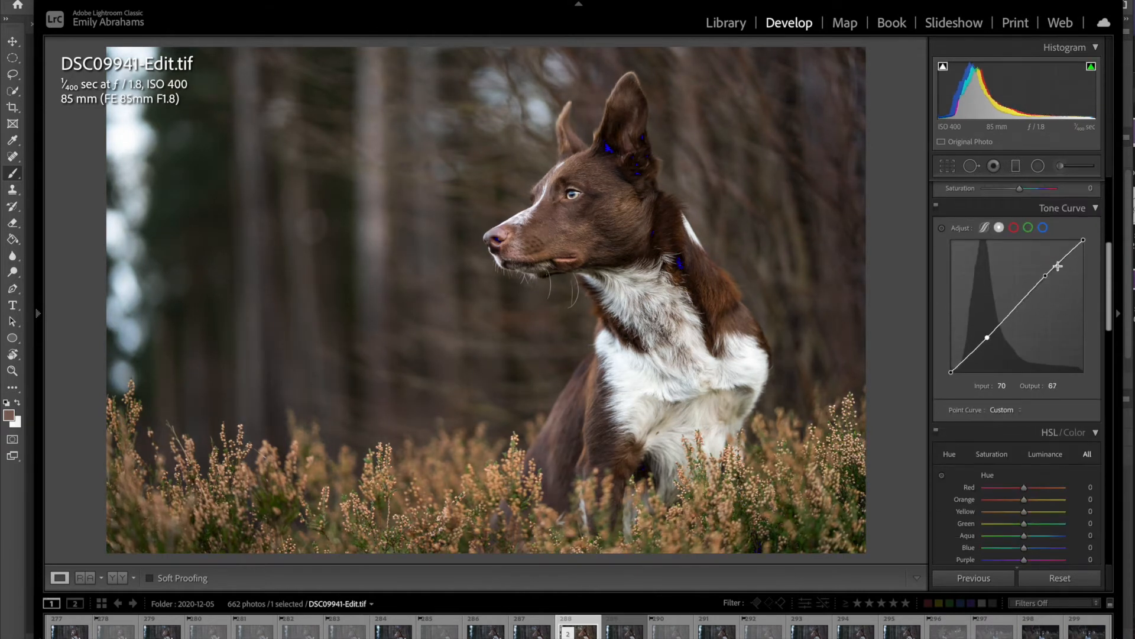
Step: Set Blacks to -10 and lift the tone curve's black point to output 13, comparing the photo with the curve switched off
scroll(1009, 355, up, 6)
drag(1010, 381, 942, 414)
scroll(1010, 429, down, 8)
scroll(1007, 429, up, 3)
click(942, 255)
click(936, 255)
click(936, 254)
click(1095, 256)
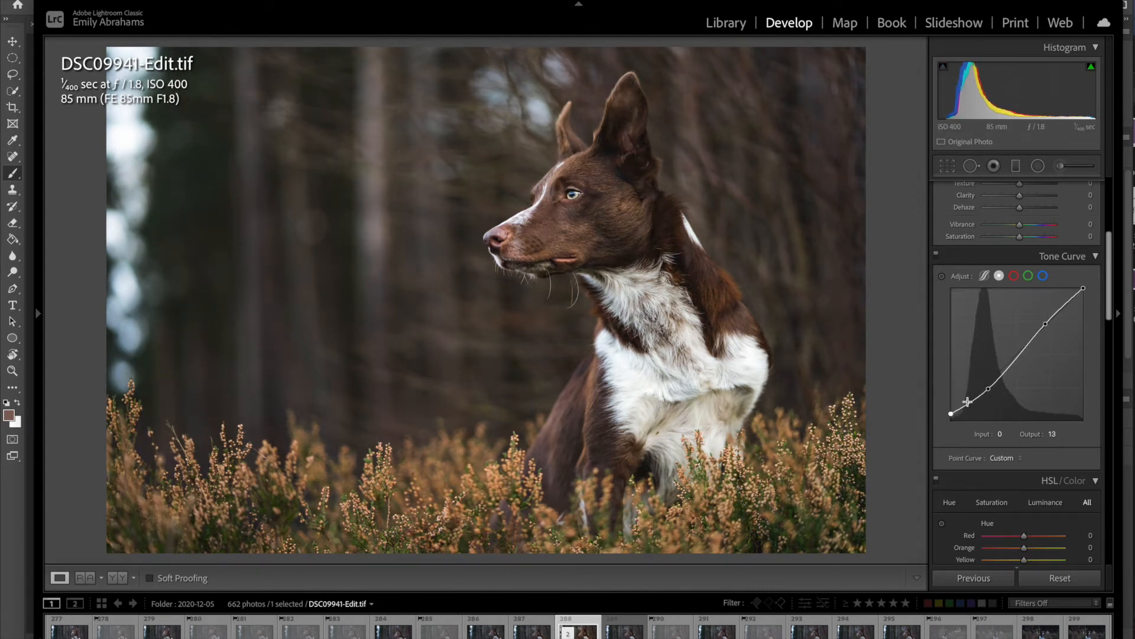
Step: Shift the Yellow hue to -51 and reset the Orange hue after trying it at -34
scroll(1012, 416, down, 5)
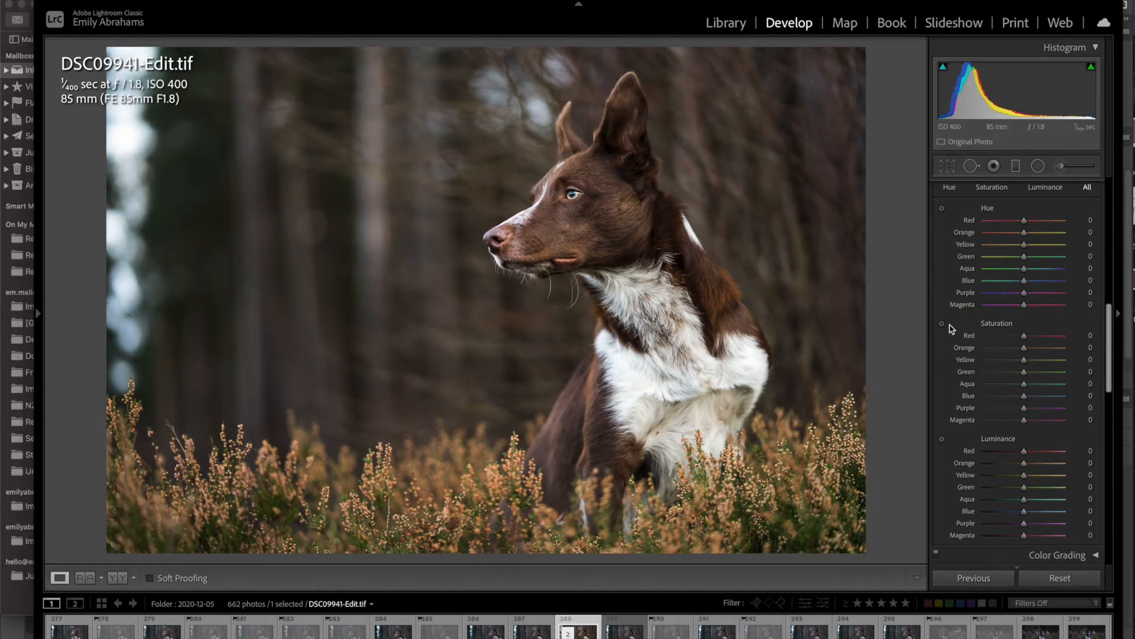
click(941, 208)
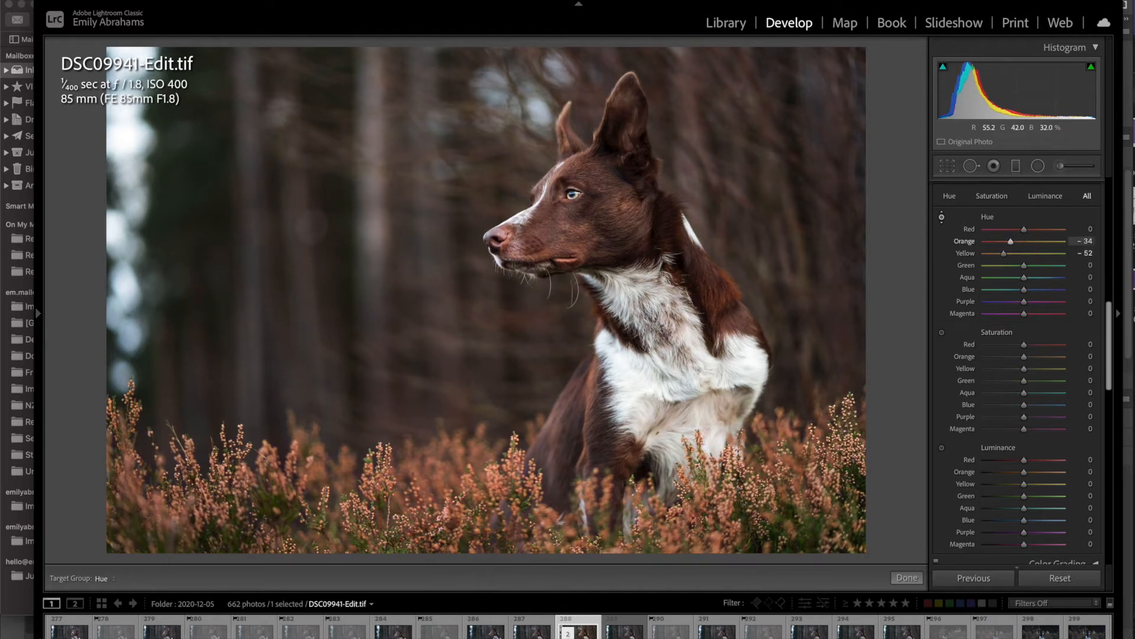
drag(1024, 242, 992, 254)
double_click(967, 240)
scroll(970, 251, up, 2)
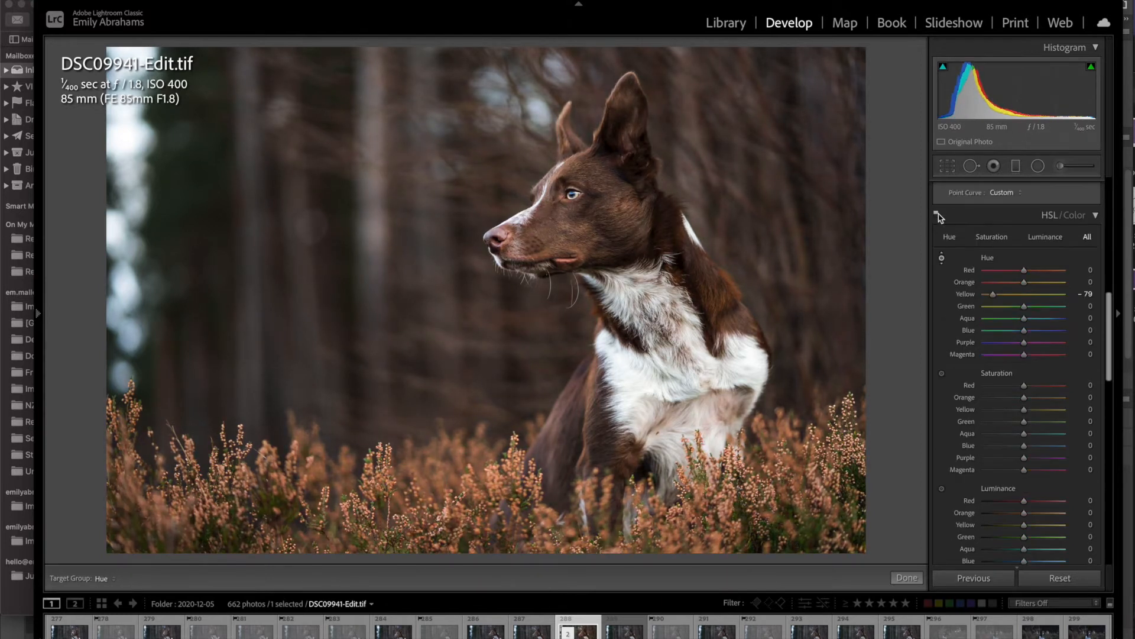
key(z)
key(z)
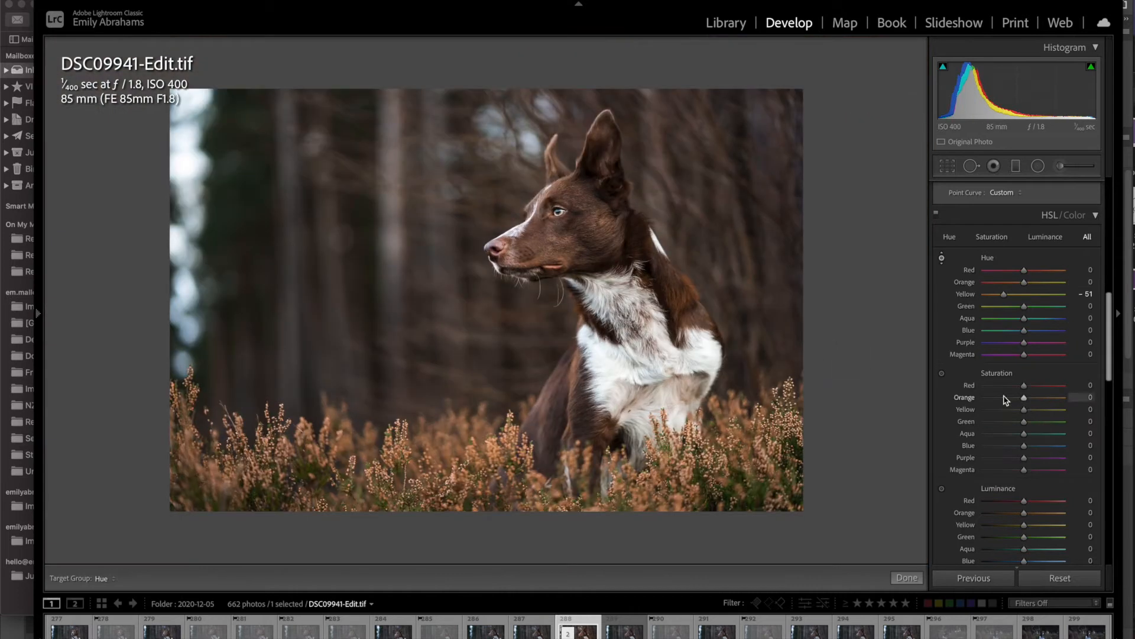
Step: Set Yellow to hue -22, saturation -66 and luminance -33, Green saturation to -25 and Blue saturation to -35, comparing with HSL switched off
drag(1023, 409, 976, 411)
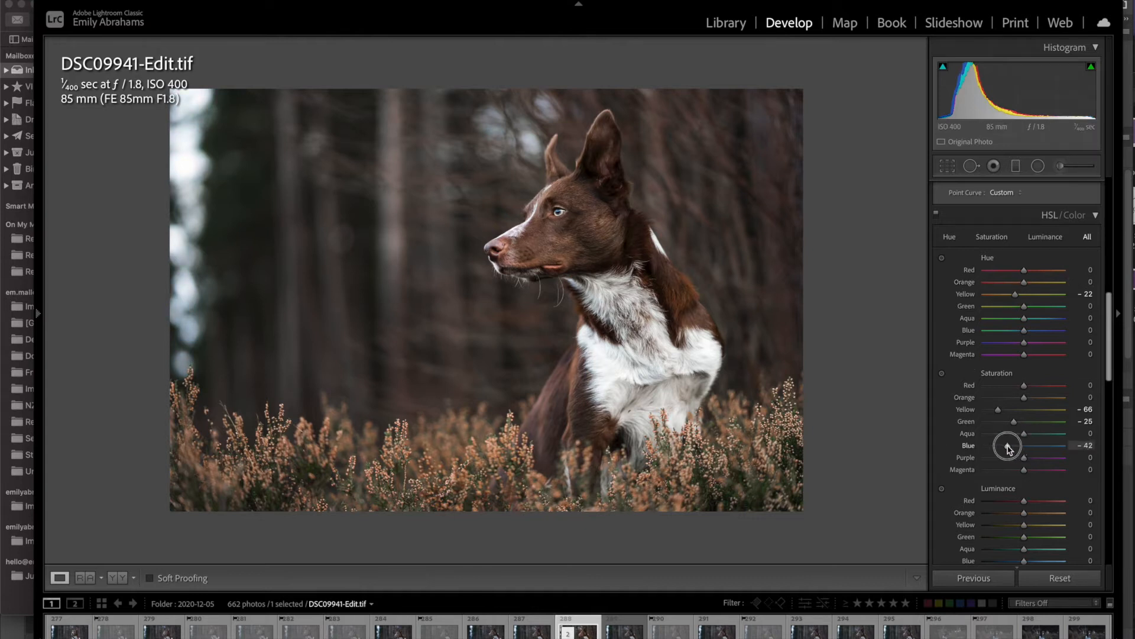
scroll(947, 499, down, 1)
click(942, 459)
click(942, 458)
scroll(1016, 501, down, 3)
drag(1024, 401, 1011, 401)
scroll(955, 249, up, 5)
click(937, 208)
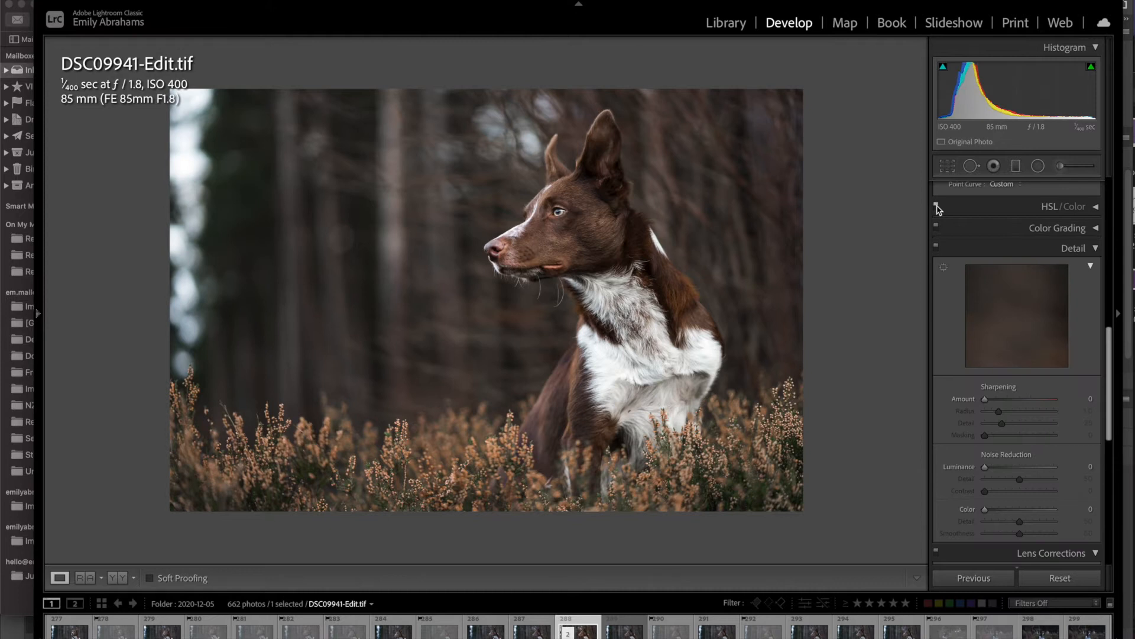
click(1087, 212)
click(937, 207)
click(938, 207)
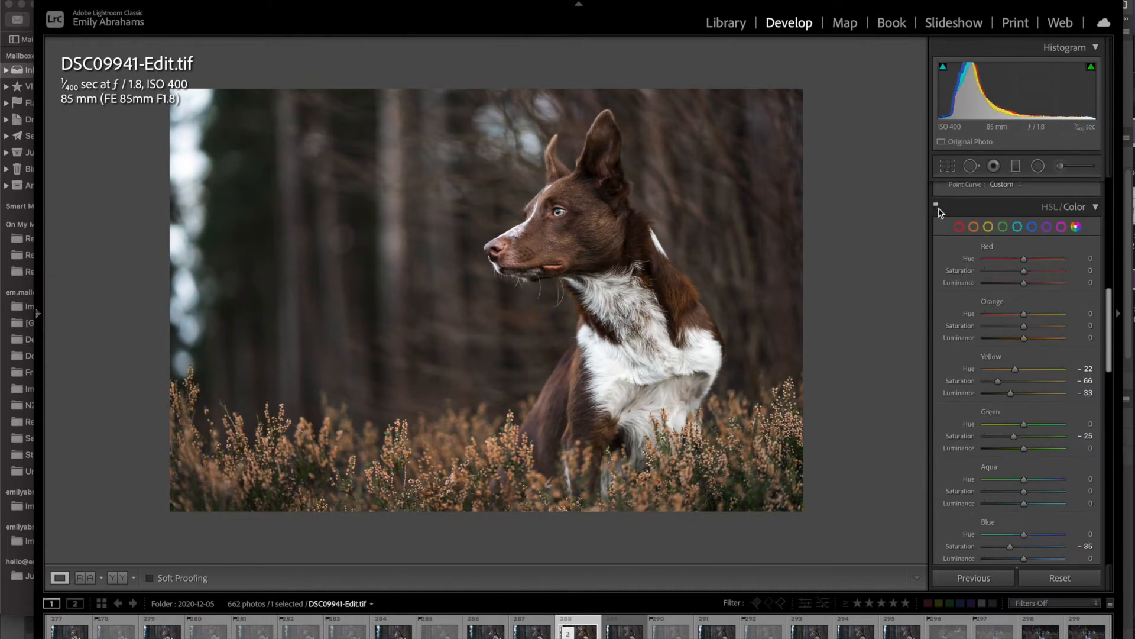
Step: Remove purple fringing along the fur edges with manual Defringe at amount 4 and purple hue range 38/65
scroll(1023, 370, down, 12)
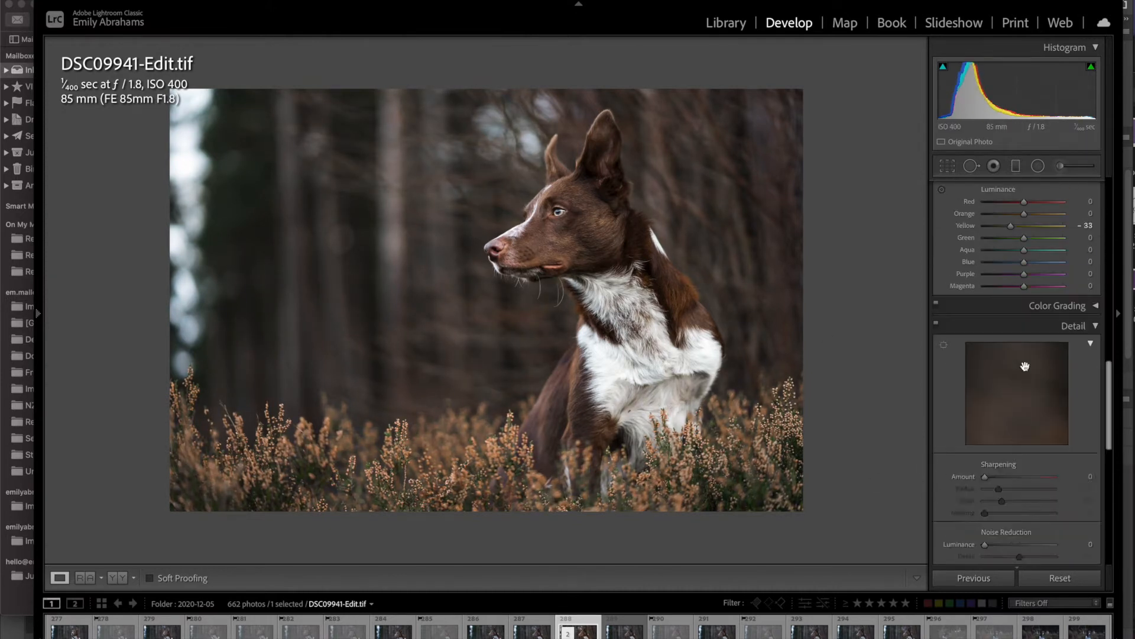
key(z)
click(1003, 344)
drag(1020, 380, 1039, 380)
click(1033, 379)
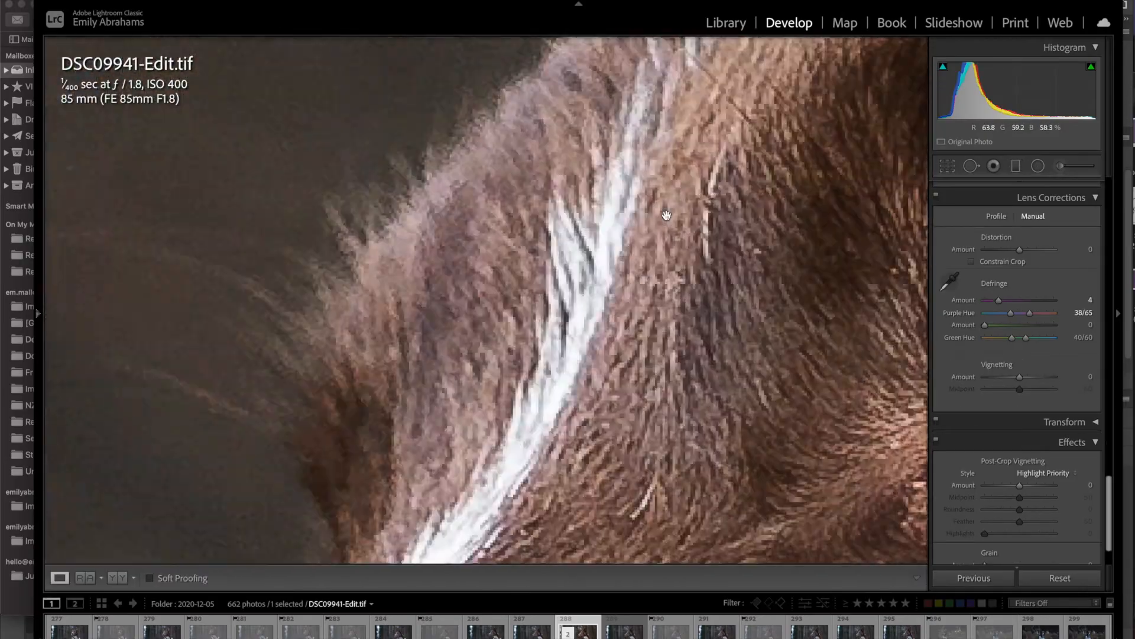
right_click(603, 264)
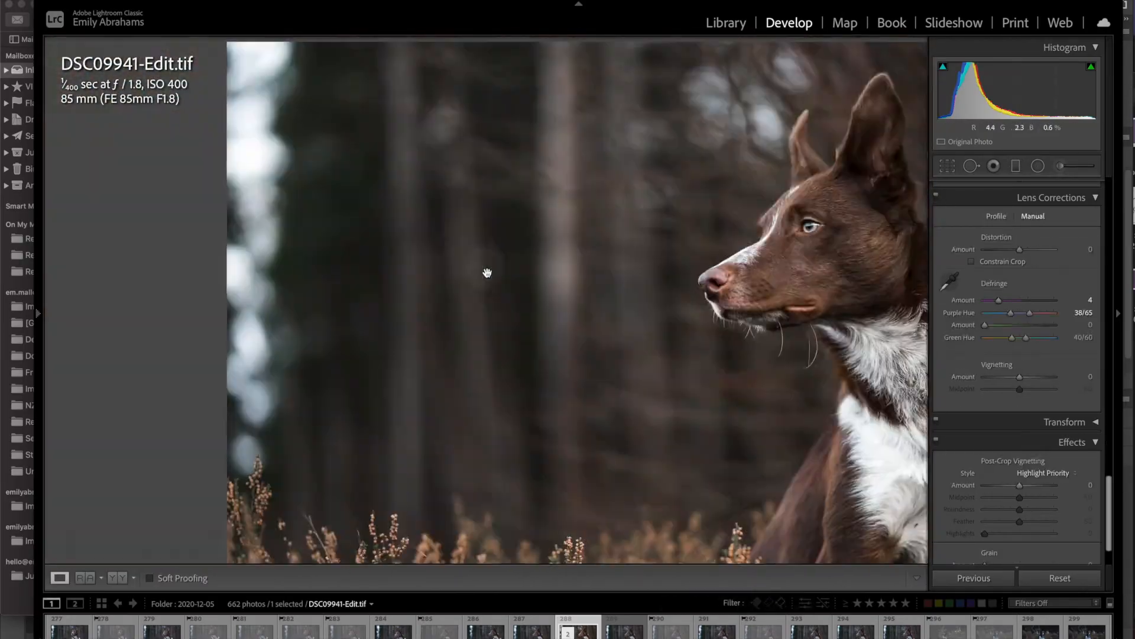
click(487, 273)
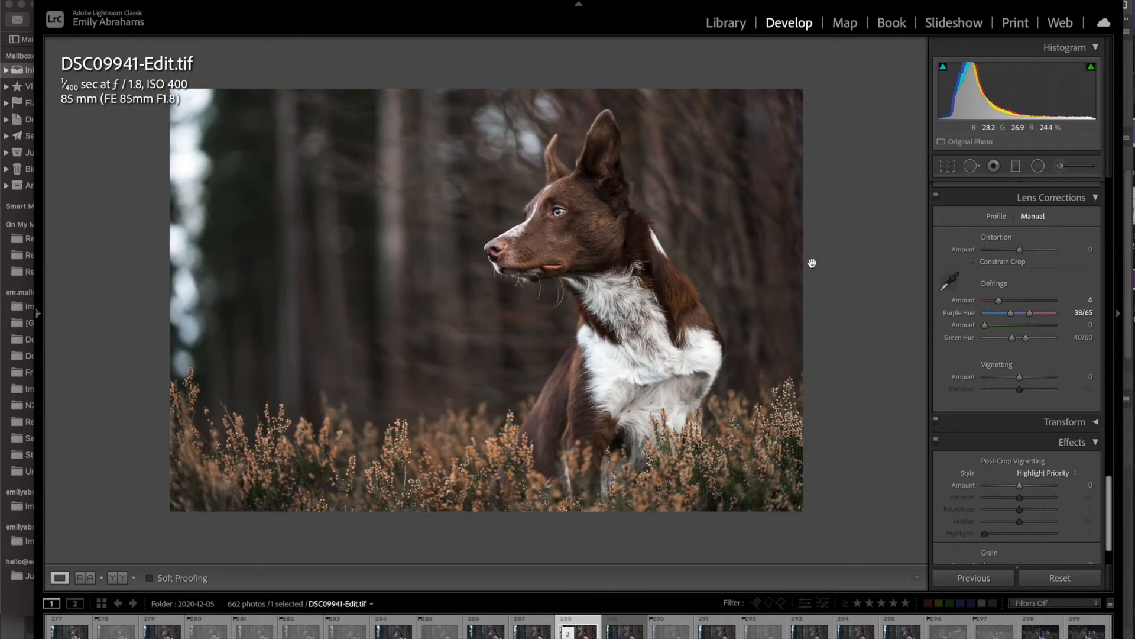
Step: Place an inverted radial filter with feather 89 over the bright background at the photo's left edge and show its mask overlay
key(shift+m)
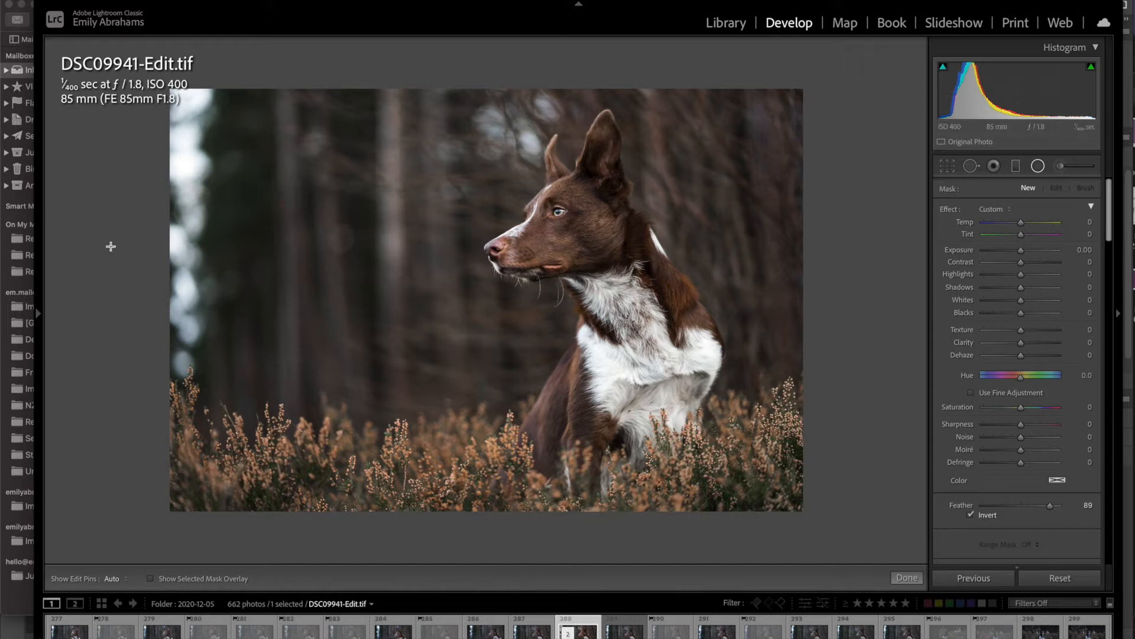
drag(176, 224, 259, 450)
key(o)
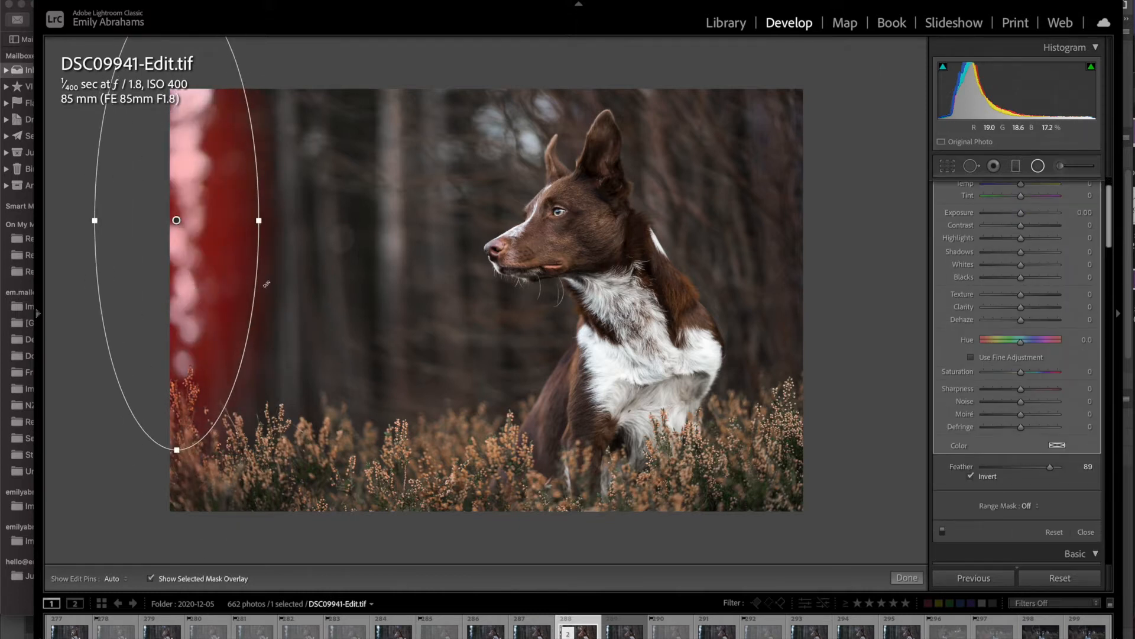
scroll(996, 413, up, 2)
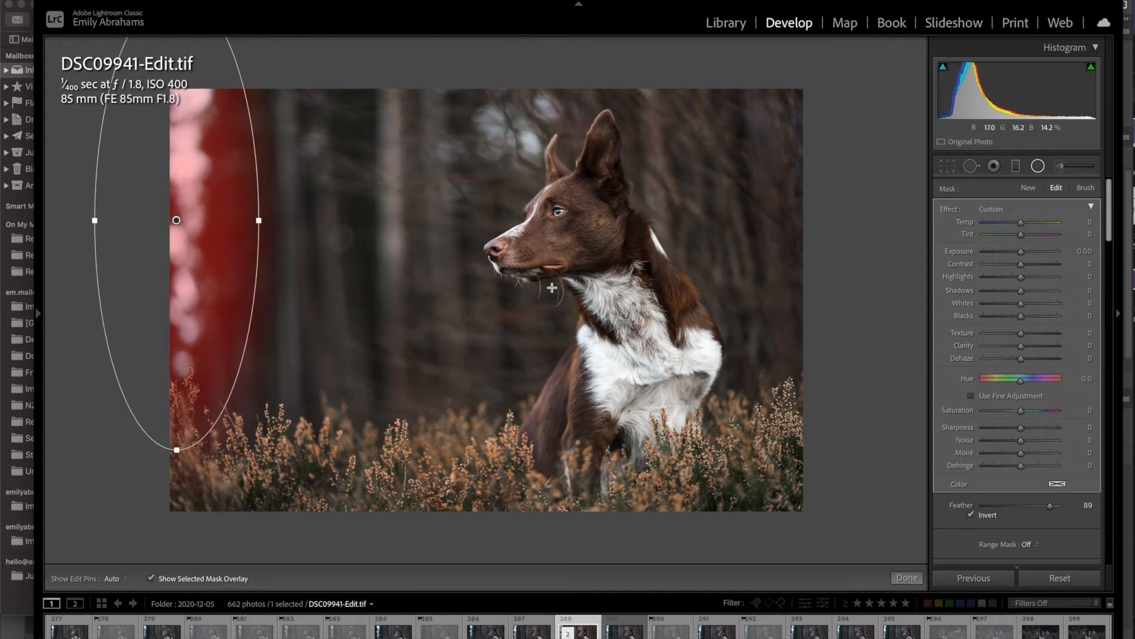
key(Delete)
key(shift+m)
key(shift+m)
key(shift+m)
key(shift+m)
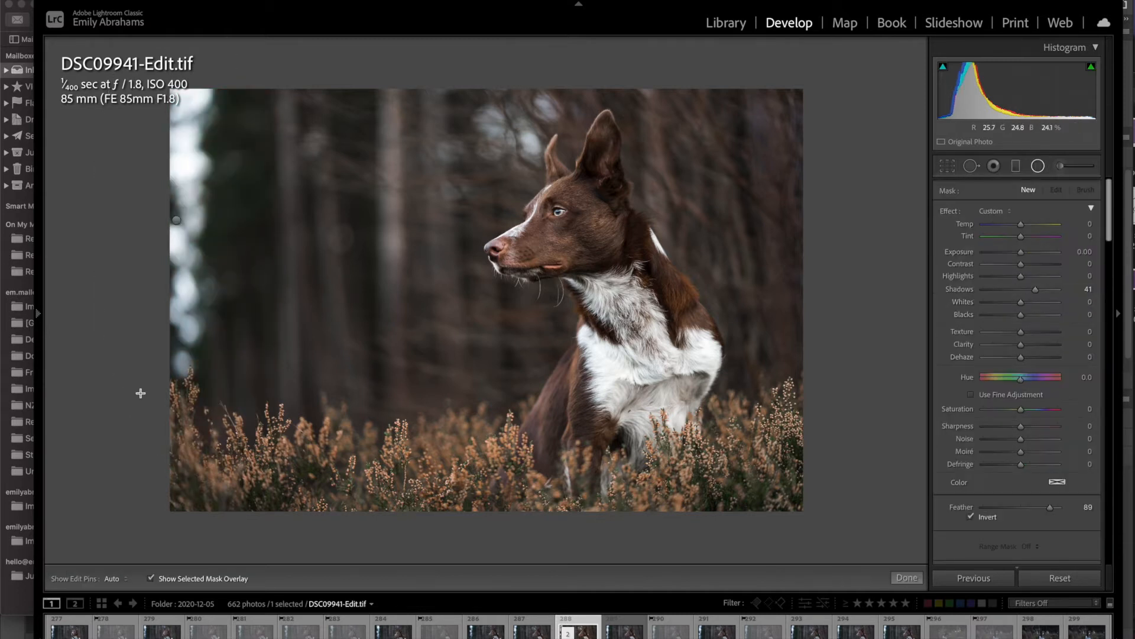
key(shift+m)
key(shift+m)
Step: Lower Highlights in the left background radial filter and add another Highlights-reducing filter over the bright patch above the dog's muzzle
click(177, 221)
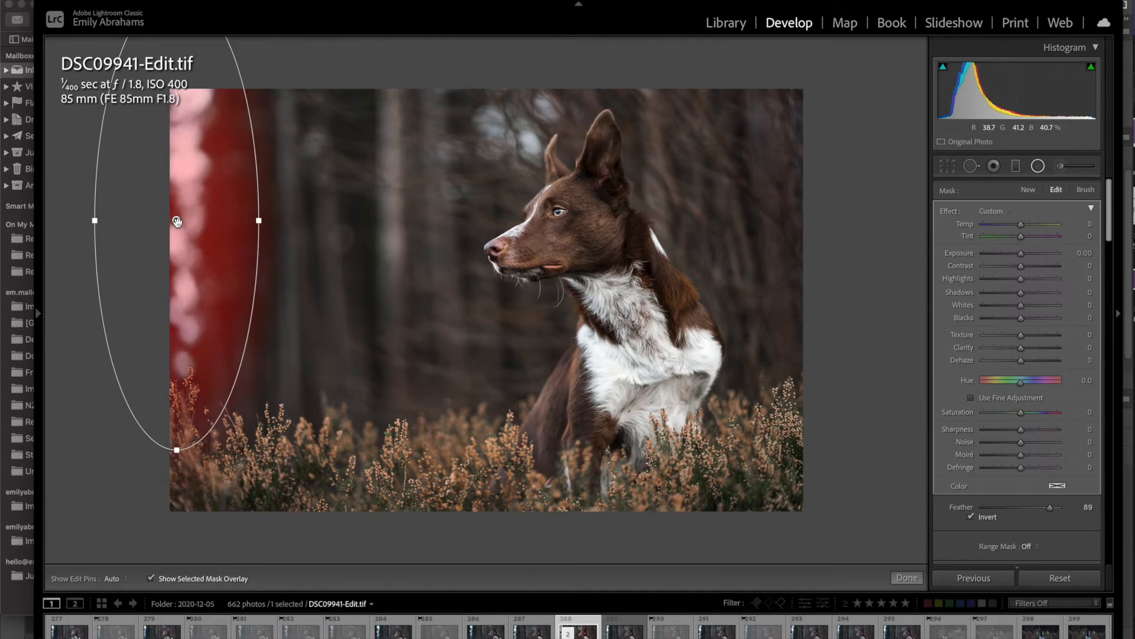
drag(1021, 279, 989, 282)
drag(1020, 349, 1001, 349)
key(super+z)
key(super+z)
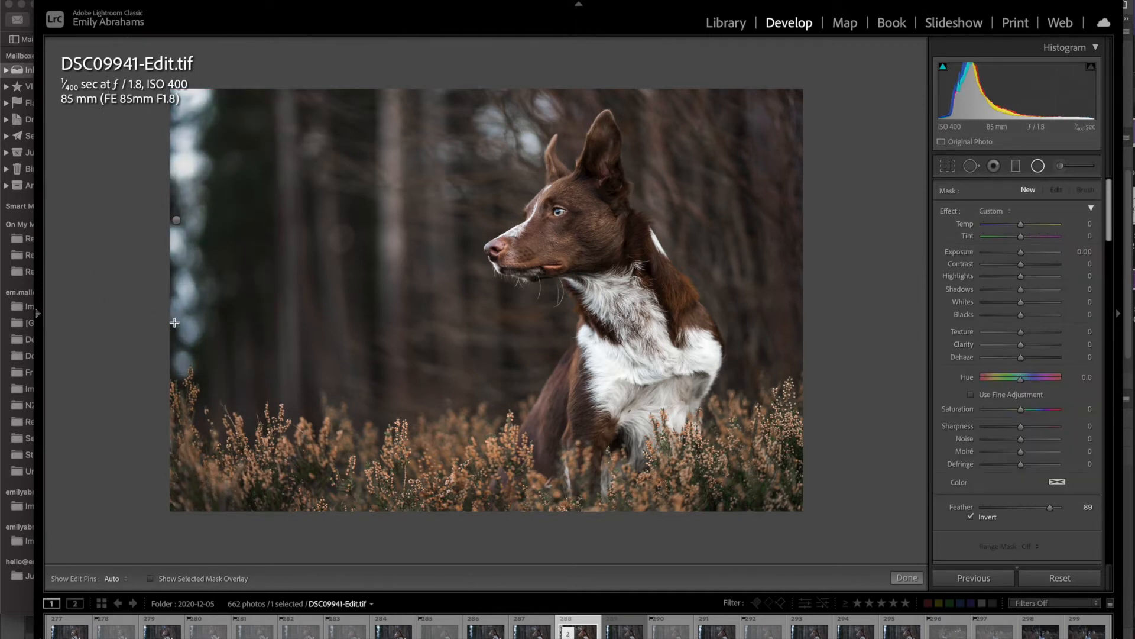
click(177, 221)
drag(1020, 279, 998, 282)
drag(508, 111, 568, 172)
drag(1020, 279, 997, 281)
Step: Add radial filters over the dog's white chest and shoulder fur and lower their Highlights
click(653, 357)
drag(379, 361, 473, 491)
drag(1021, 279, 983, 280)
mouse_move(634, 272)
mouse_down()
mouse_move(697, 387)
mouse_move(638, 247)
mouse_up()
drag(648, 373, 681, 365)
drag(1020, 279, 1004, 279)
Step: Add a radial filter under the dog's chin and reduce its Saturation
key(super+minus)
key(super+minus)
key(super+minus)
key(super+minus)
key(super+equal)
key(super+equal)
key(super+equal)
key(super+minus)
mouse_move(529, 377)
mouse_down()
mouse_move(700, 430)
mouse_move(593, 371)
mouse_up()
drag(1022, 411, 1004, 412)
click(842, 436)
key(super+minus)
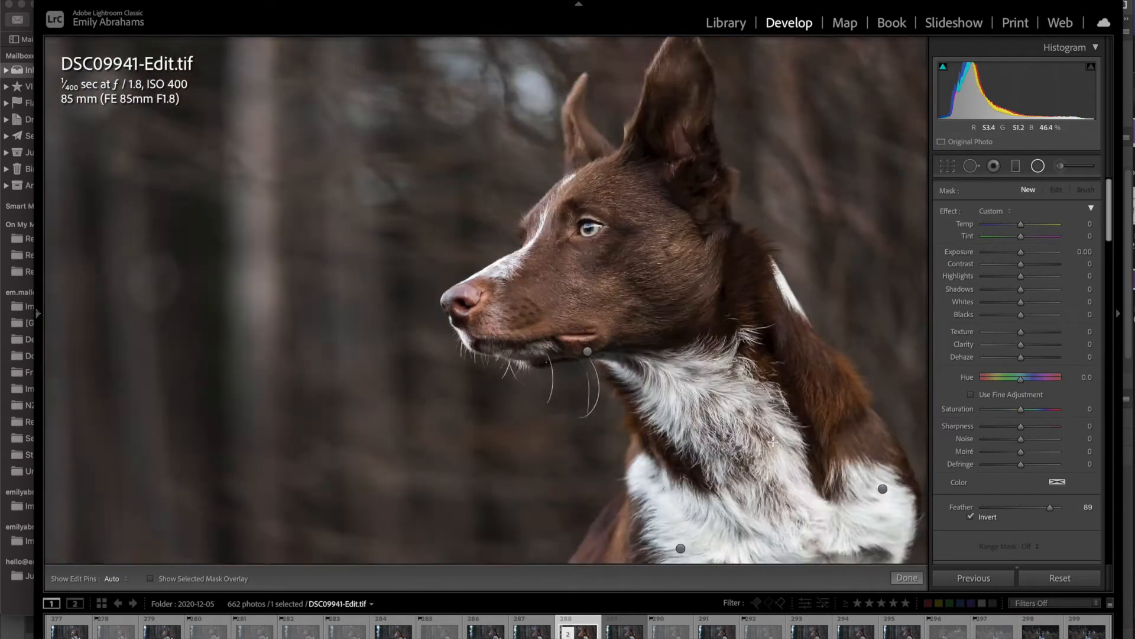
Step: Add a small radial filter over the dog's nose and warm its Temp slightly
key(super+equal)
key(super+equal)
key(super+equal)
drag(348, 417, 398, 472)
drag(1021, 224, 1027, 228)
Step: Add narrow radial filters along the white stripe on the muzzle and forehead and lower their Highlights
drag(506, 371, 376, 413)
mouse_move(320, 365)
mouse_down()
mouse_move(453, 388)
mouse_move(445, 311)
mouse_up()
drag(320, 365, 363, 352)
drag(1022, 278, 1006, 279)
drag(375, 371, 385, 387)
click(502, 281)
Step: Add a radial filter over the dog's cheek and increase its Clarity
key(super+minus)
key(super+minus)
mouse_move(501, 282)
mouse_down()
mouse_move(664, 284)
mouse_move(571, 281)
mouse_up()
drag(1021, 348, 1032, 349)
click(644, 376)
Step: Add a small flat radial filter over the reflection in the upper eye and set its Whites to 73
key(super+equal)
key(super+equal)
click(682, 522)
scroll(1001, 251, down, 10)
scroll(1005, 284, up, 10)
drag(593, 276, 673, 283)
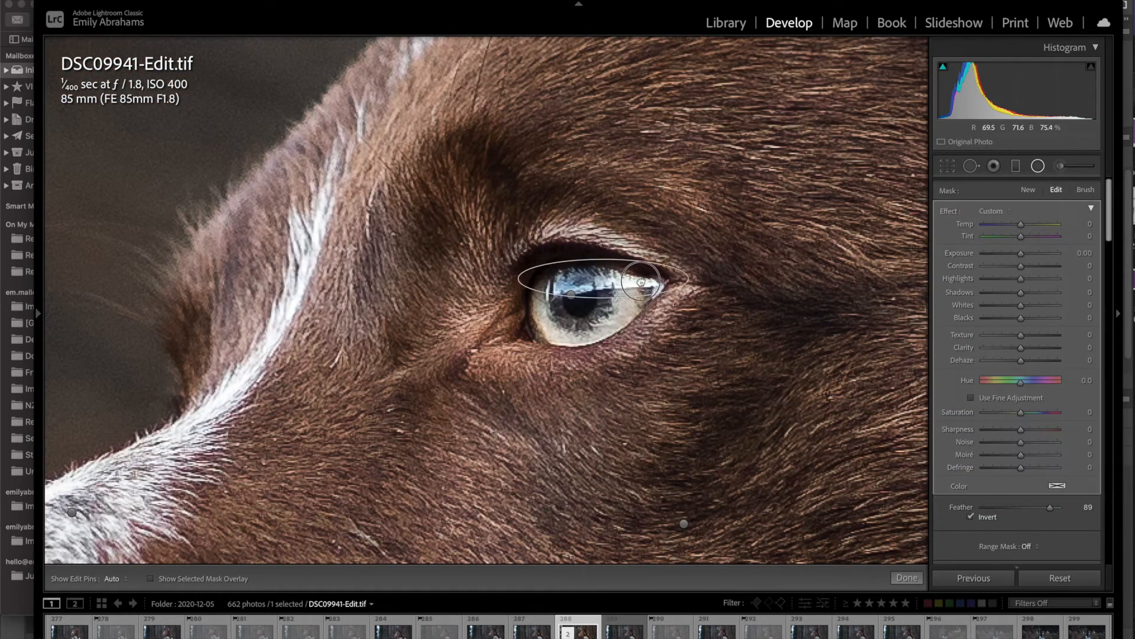
drag(1021, 306, 1047, 306)
Step: Reposition the eye filter and set Highlights 34, Shadows -15 and Saturation -82, with Dehaze slightly raised
drag(598, 278, 573, 278)
drag(482, 279, 483, 287)
drag(1037, 278, 1015, 293)
drag(1021, 412, 998, 412)
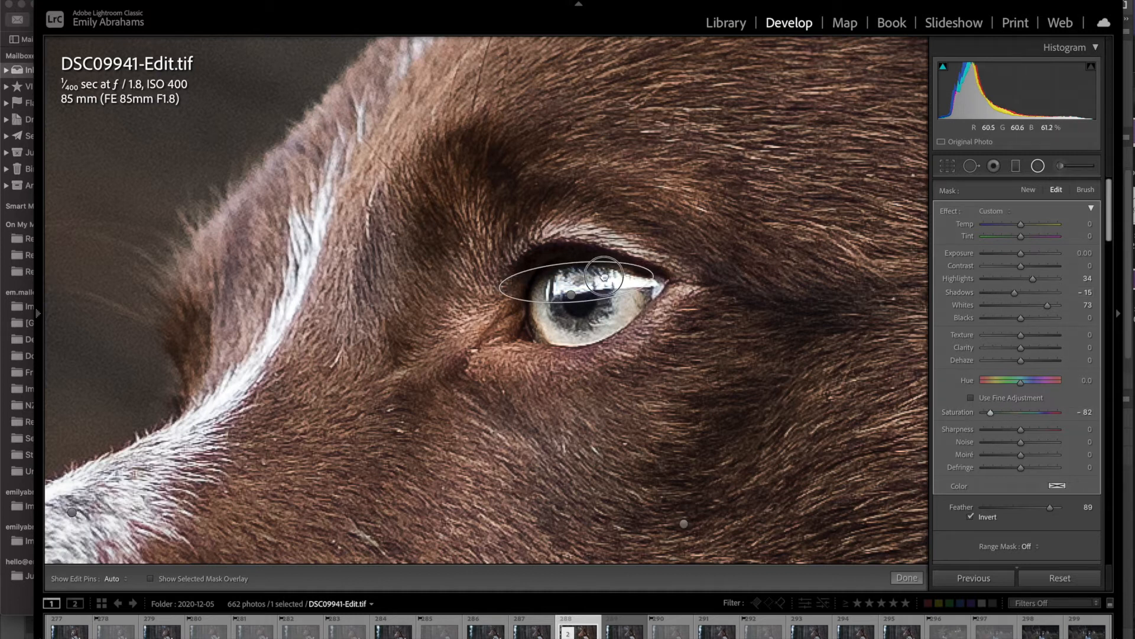
drag(1021, 360, 1030, 360)
click(779, 372)
Step: Compare the eye with the HSL adjustments switched off and on, and inspect the radial filters on the white face stripe
scroll(1021, 406, down, 15)
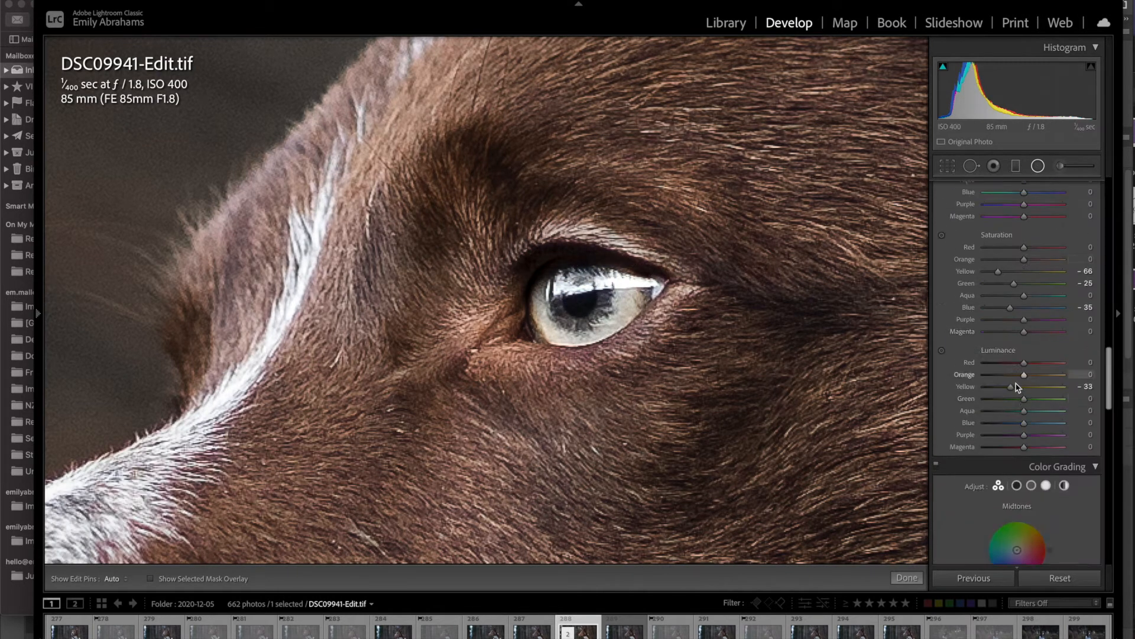
scroll(1019, 399, up, 4)
click(936, 322)
click(936, 323)
key(shift+m)
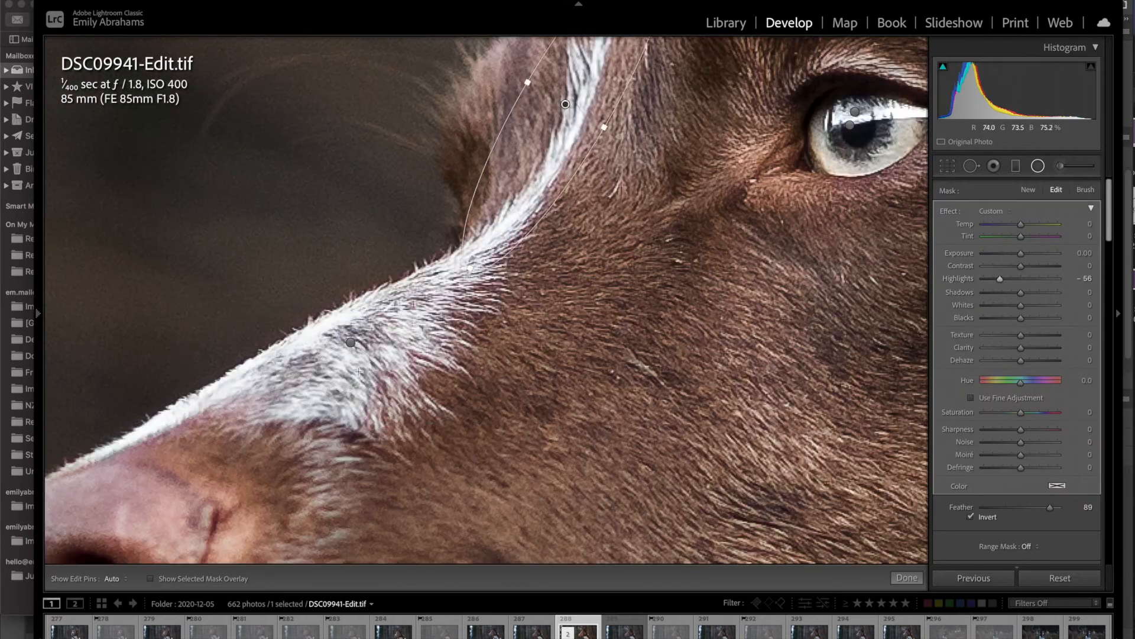
click(350, 342)
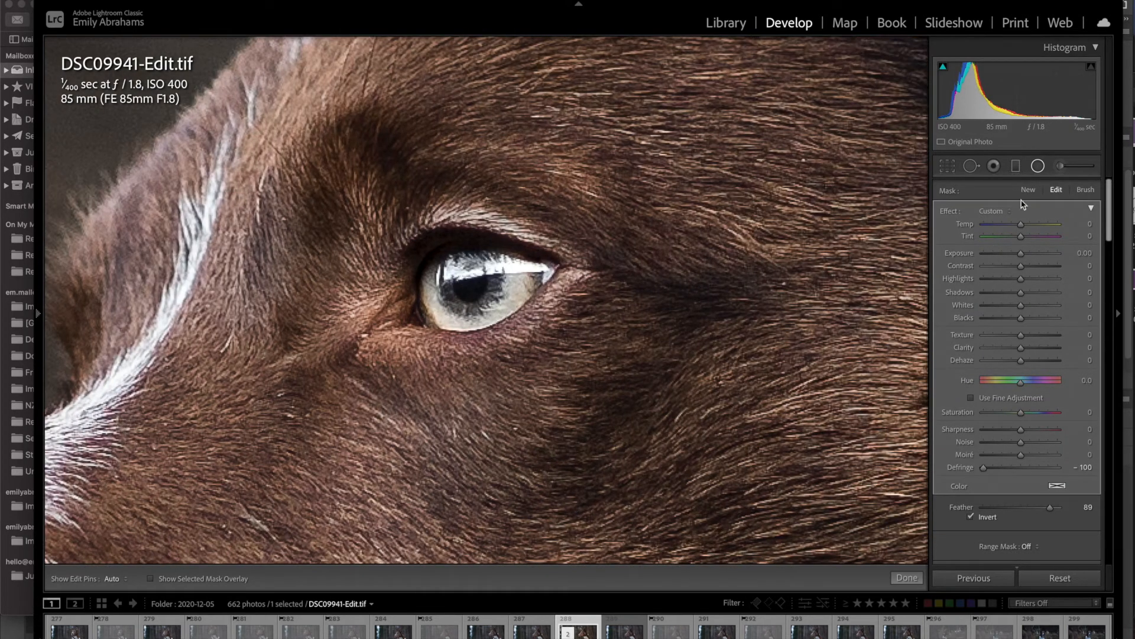
Step: Brush the lower iris with Temp 48 and paint a second, new brush mask across the rest of the iris
key(k)
mouse_move(440, 318)
mouse_down()
mouse_move(514, 302)
mouse_move(470, 316)
mouse_up()
drag(1021, 223, 1039, 223)
key(bracketleft)
key(bracketleft)
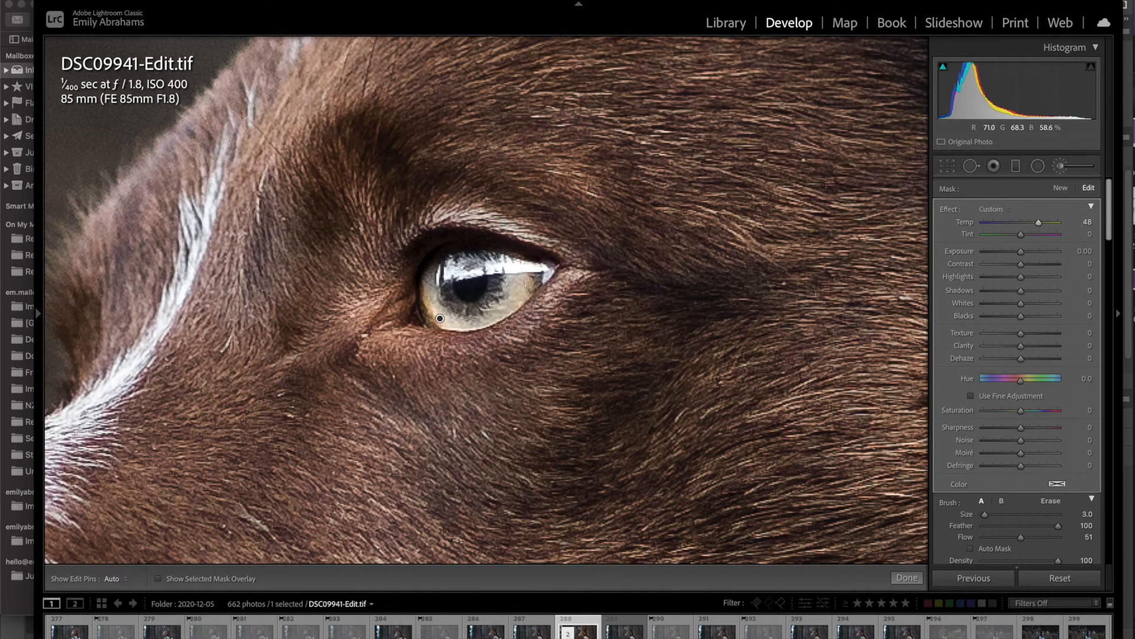
click(1061, 189)
drag(472, 317, 506, 278)
Step: Try a radial filter with its Temp cooled to -41
drag(1004, 223, 1003, 223)
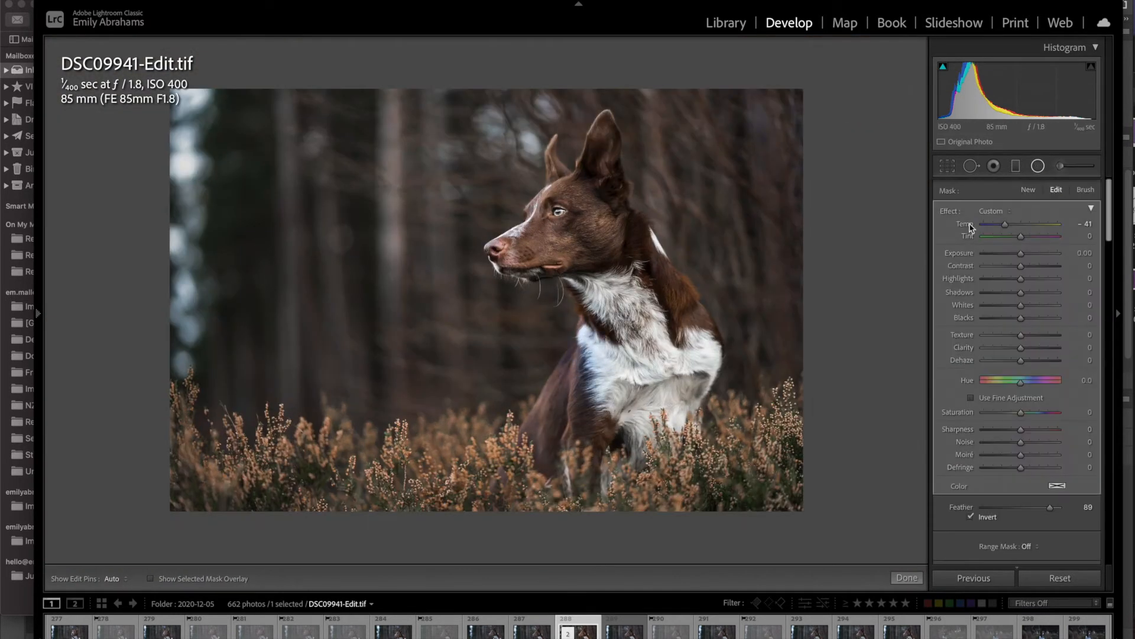
key(Delete)
double_click(969, 225)
Step: Add a tilted radial filter covering the dog's face and raise its Whites
drag(598, 359, 632, 441)
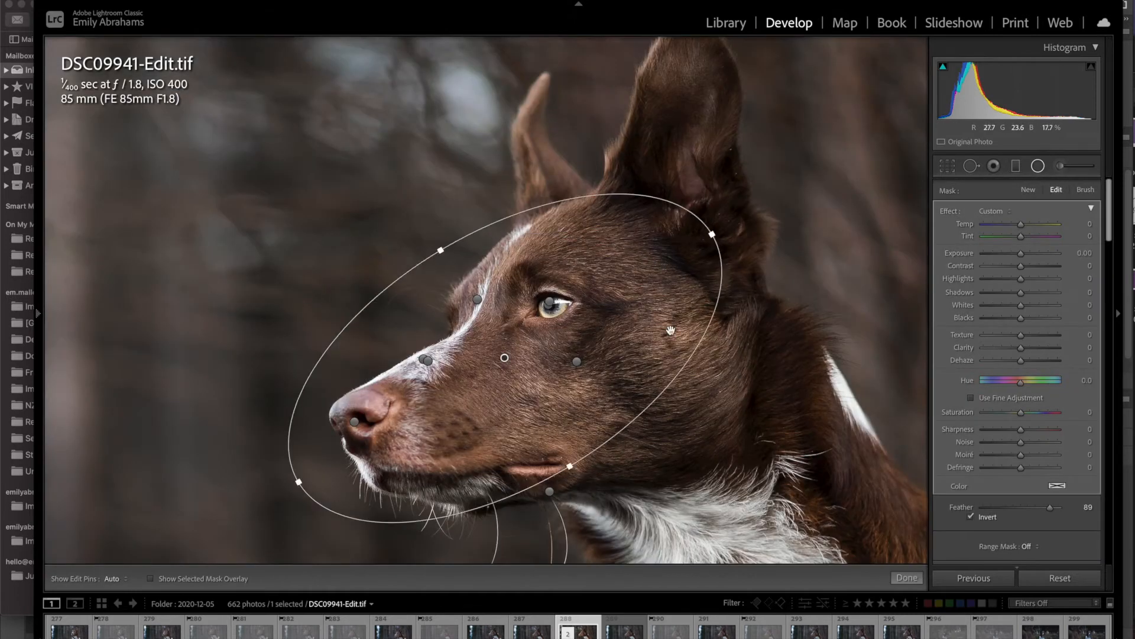
drag(1020, 304, 1039, 306)
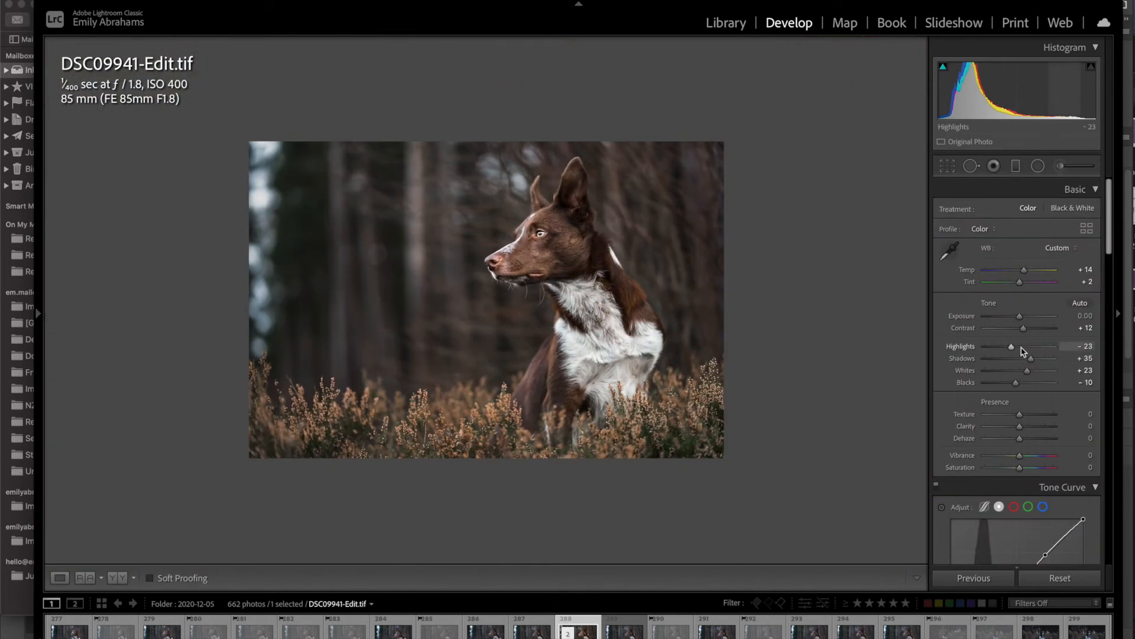
Step: Add a large tilted radial filter that darkens the area outside it, with Exposure -0.86 and Blacks 4
click(1038, 166)
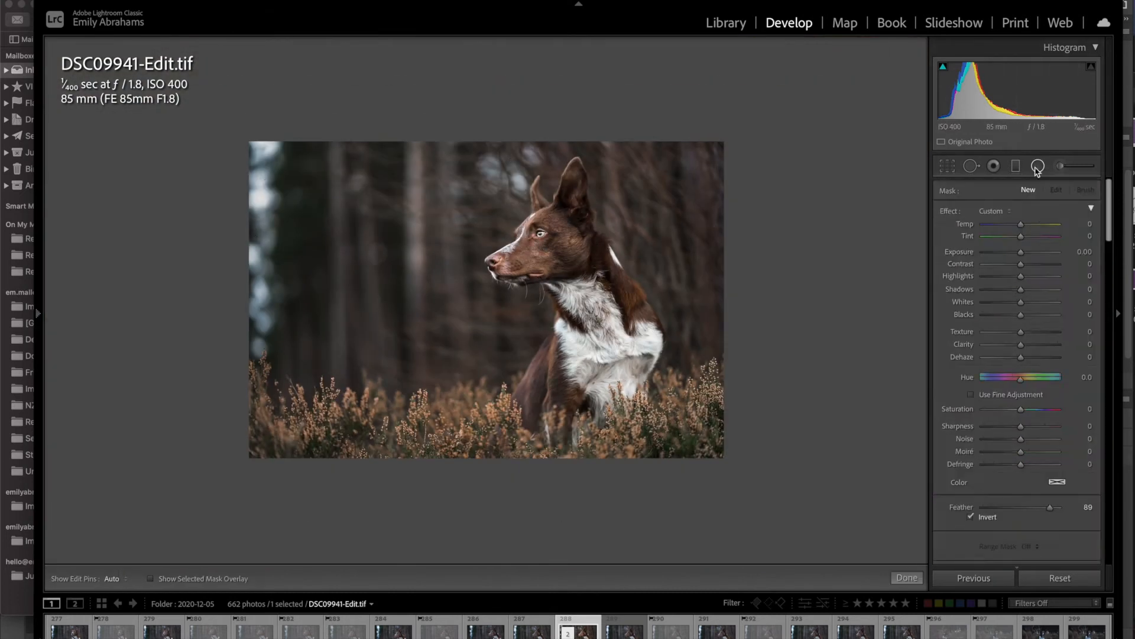
drag(235, 210, 705, 375)
drag(712, 194, 685, 369)
mouse_move(235, 210)
mouse_down()
mouse_move(428, 241)
mouse_move(482, 263)
mouse_up()
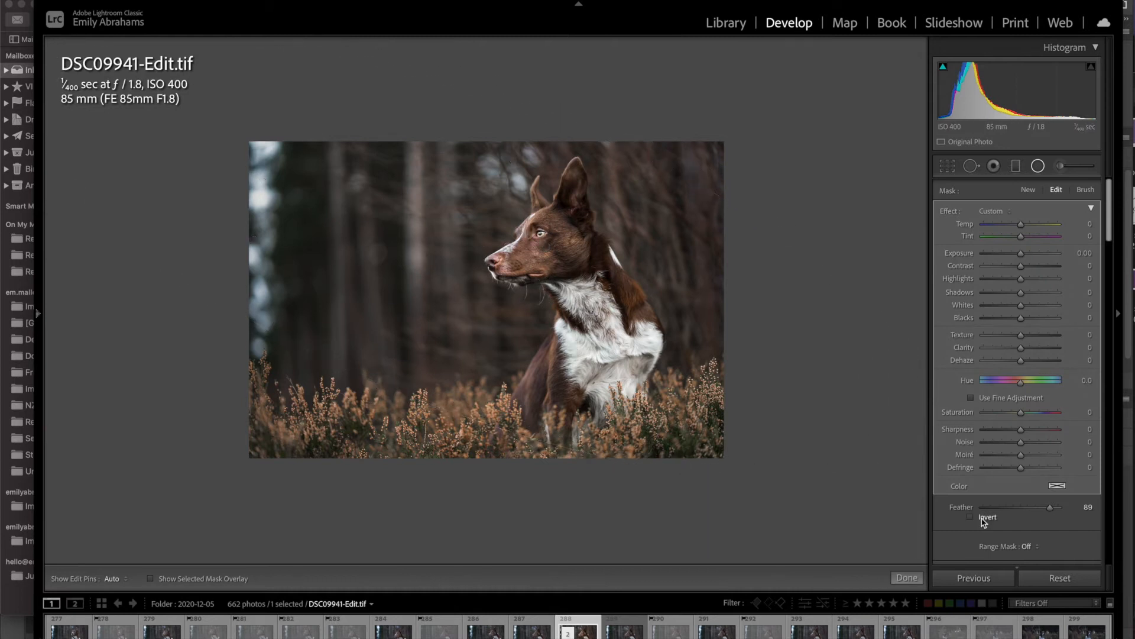
key(o)
drag(1023, 254, 1013, 253)
drag(1021, 320, 1023, 320)
drag(1011, 255, 1013, 255)
Step: Erase the outer darkening from the dog with a feathered brush at Flow 59, using the mask overlay as a guide
click(1086, 191)
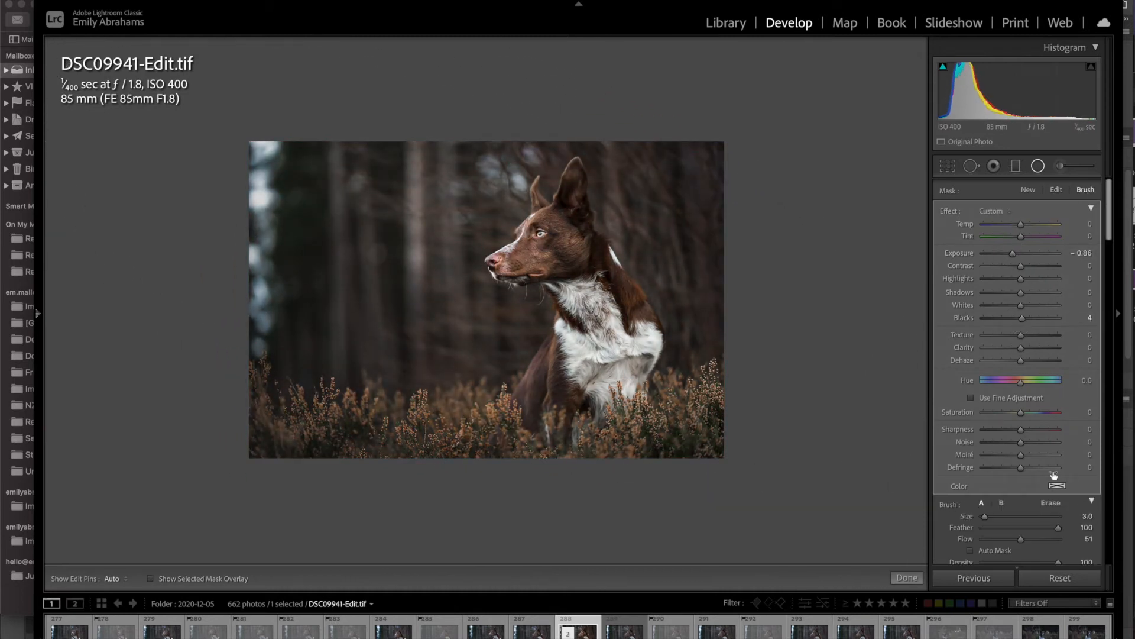
key(h)
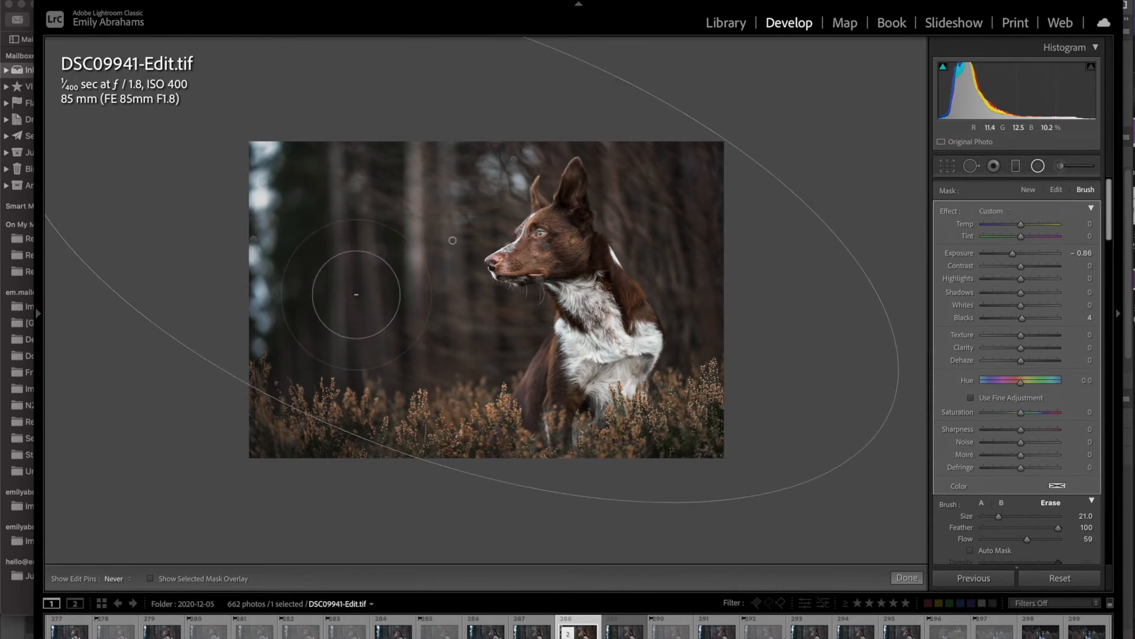
key(o)
key(bracketleft)
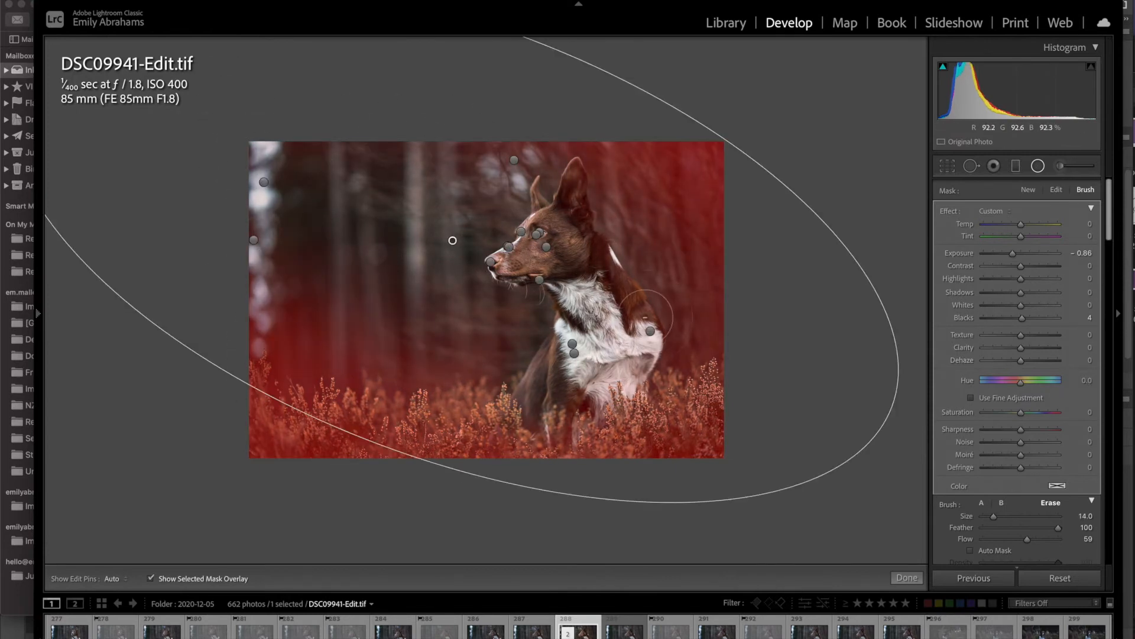
Step: Add a second large tilted radial filter with Exposure -0.84 and Blacks 8, and erase its effect from the dog
key(shift+m)
key(shift+m)
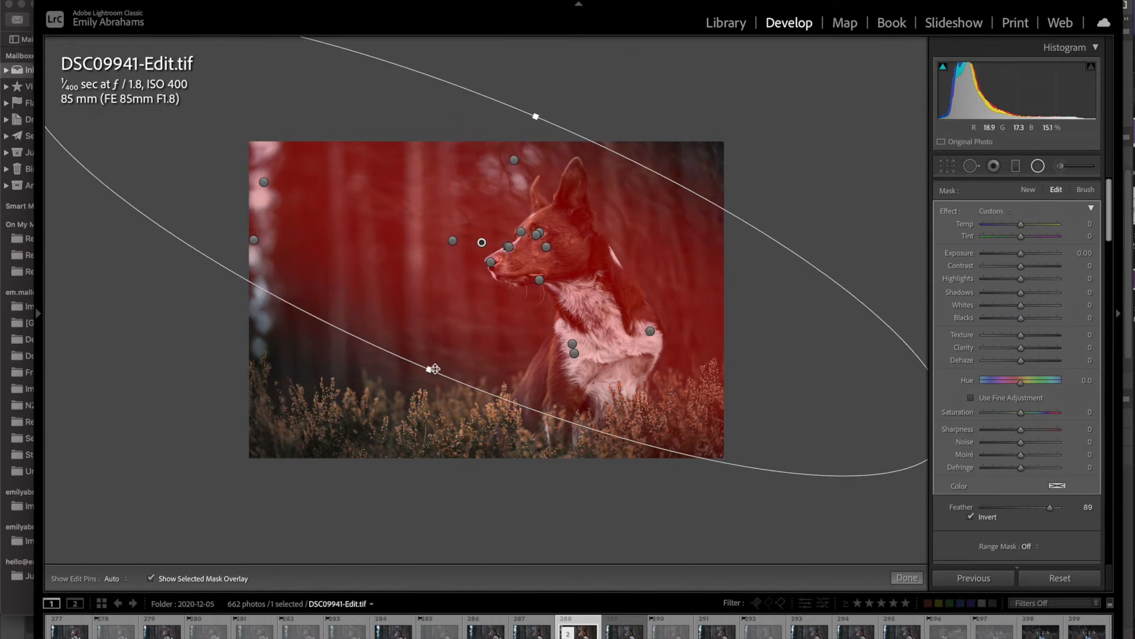
key(o)
drag(1020, 254, 1012, 253)
drag(1026, 319, 1026, 319)
click(1086, 190)
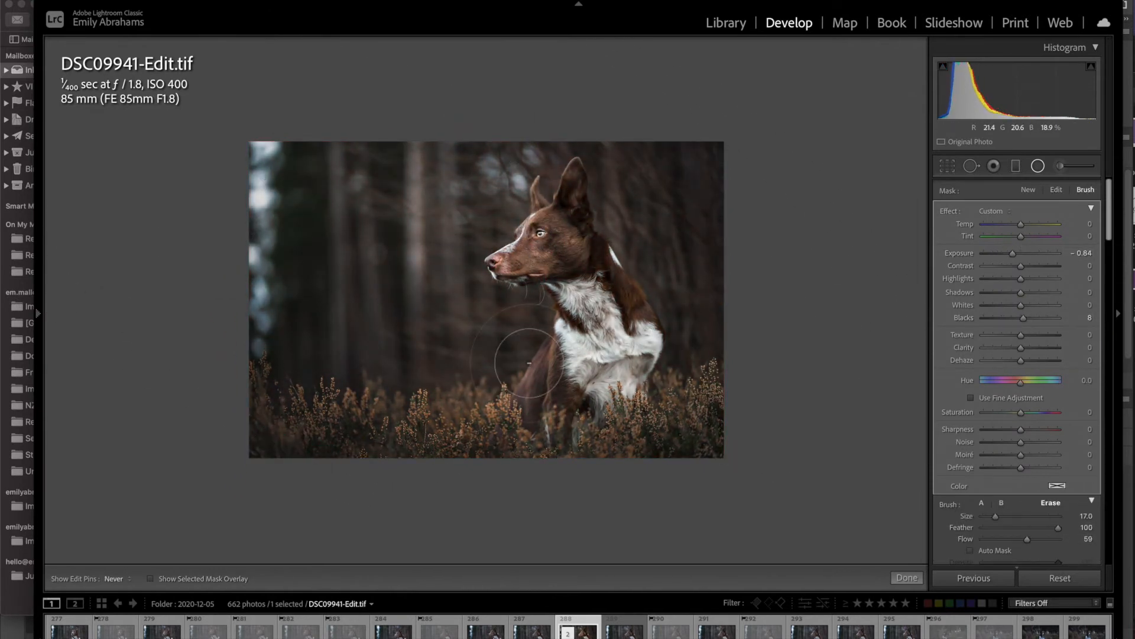
Step: Add a narrow vertical radial filter over the bright tree trunk with Highlights -100 and a slightly lower Exposure
key(backslash)
key(backslash)
drag(423, 199, 444, 314)
drag(1021, 276, 982, 278)
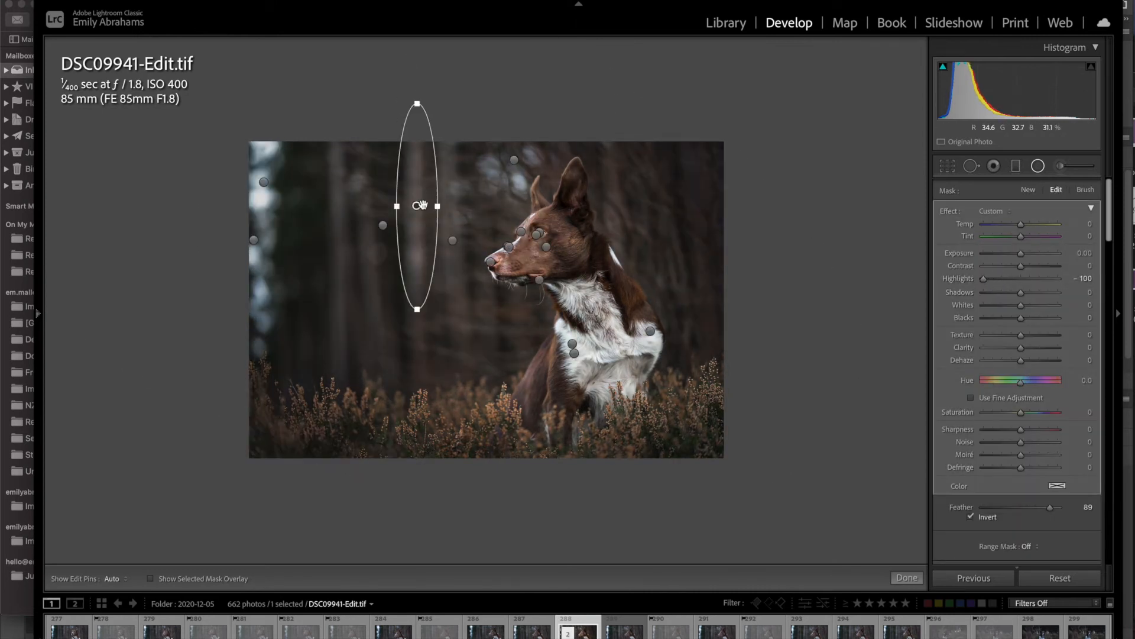
drag(1021, 253, 1019, 256)
Step: Add a broad radial filter across the forest background, position it using the overlay, and raise its Exposure
click(1028, 190)
mouse_move(218, 194)
mouse_down()
mouse_move(559, 351)
mouse_move(629, 366)
mouse_up()
mouse_move(198, 204)
mouse_down()
mouse_move(362, 205)
mouse_move(405, 245)
mouse_up()
key(o)
drag(475, 71, 463, 109)
drag(496, 209, 453, 194)
key(o)
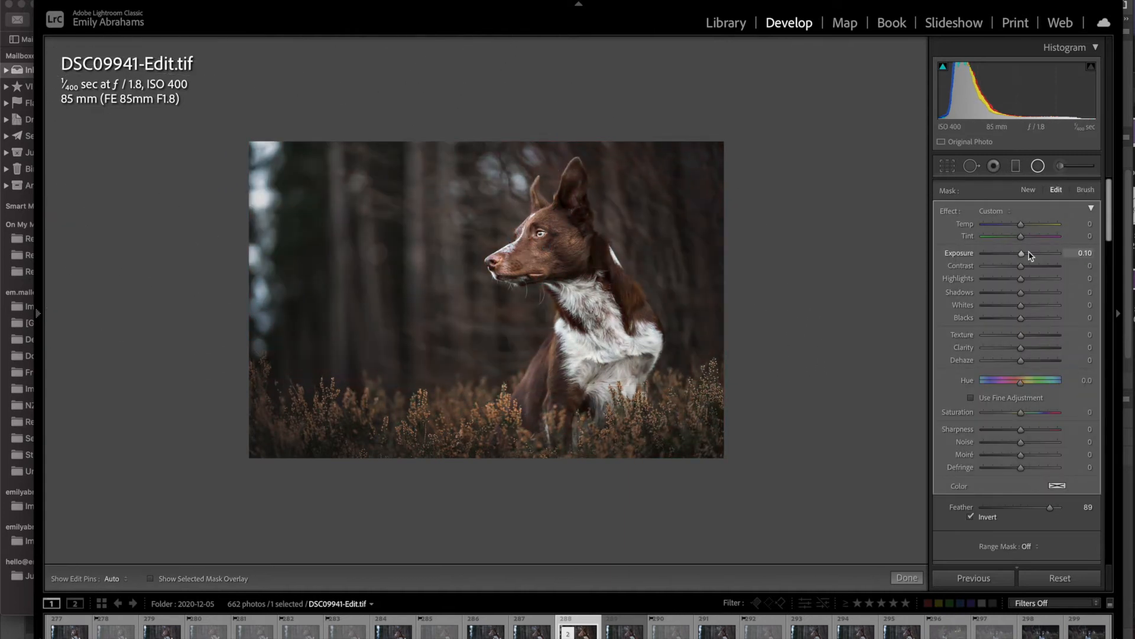
click(1086, 189)
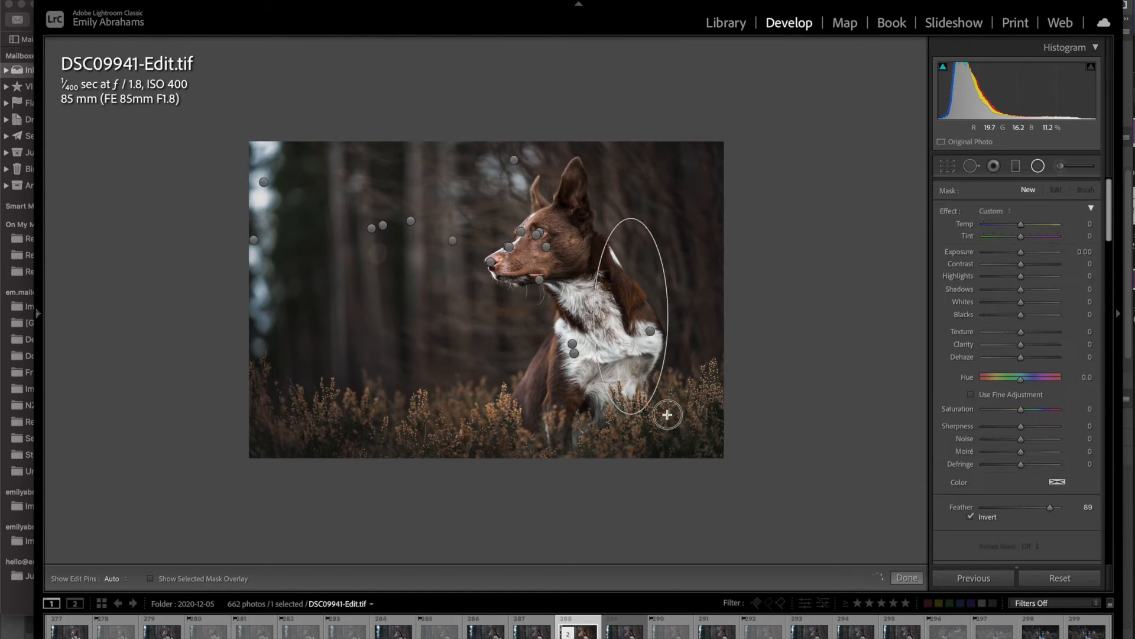
Step: Add a radial filter over the dog's back and shoulder, and another that warms and brightens the upper-left background
click(1039, 166)
click(1038, 167)
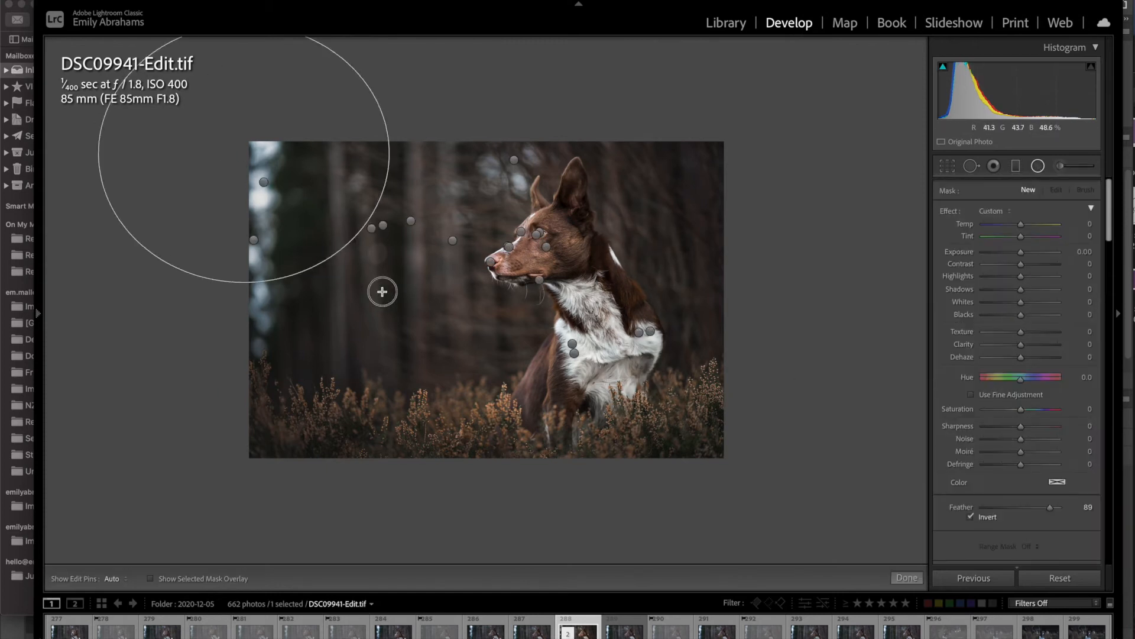
drag(1021, 253, 1031, 227)
drag(427, 125, 249, 295)
key(super+z)
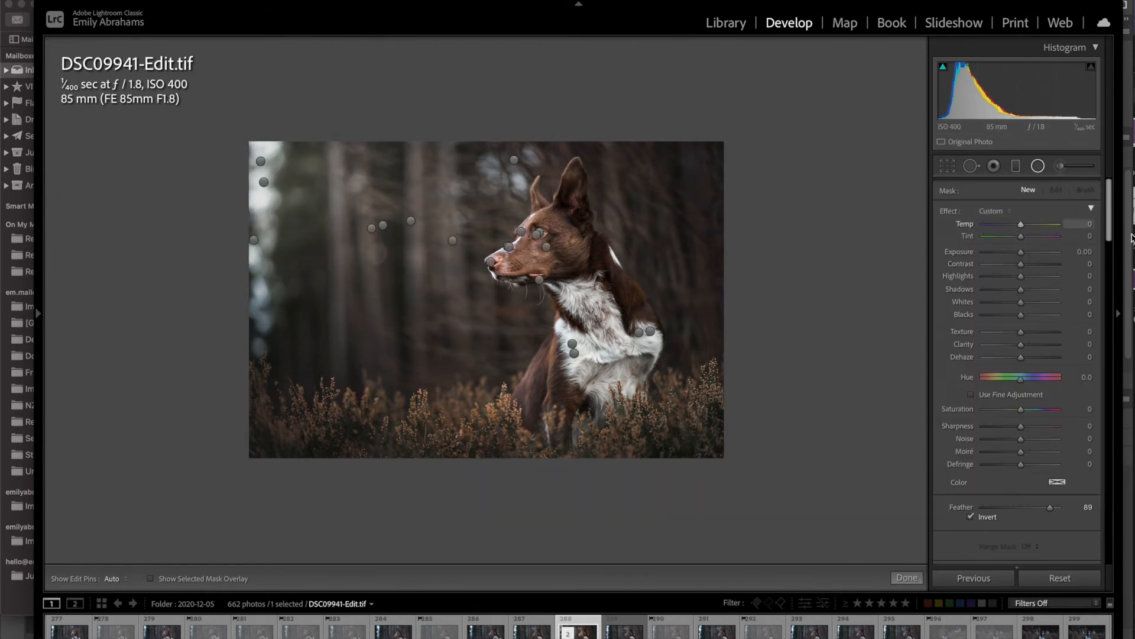
Step: Brush the large background filter's mask over the heather, and darken the photo's right side with Exposure -0.39 and Shadows -6
click(1037, 166)
click(1038, 166)
click(383, 226)
click(1086, 190)
drag(496, 438, 337, 423)
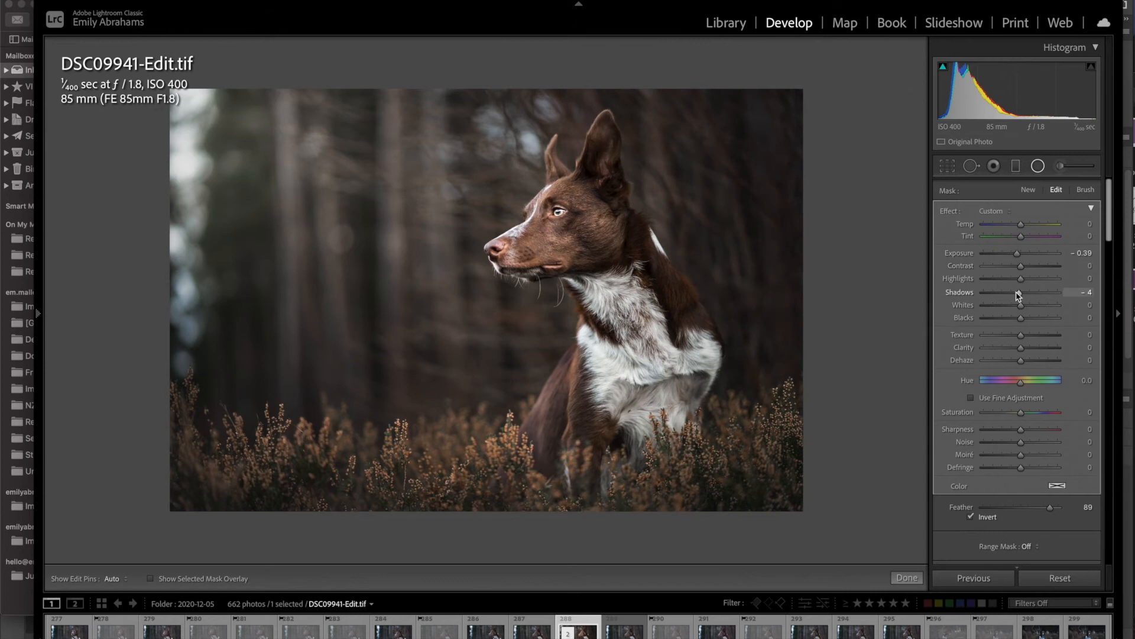
key(Delete)
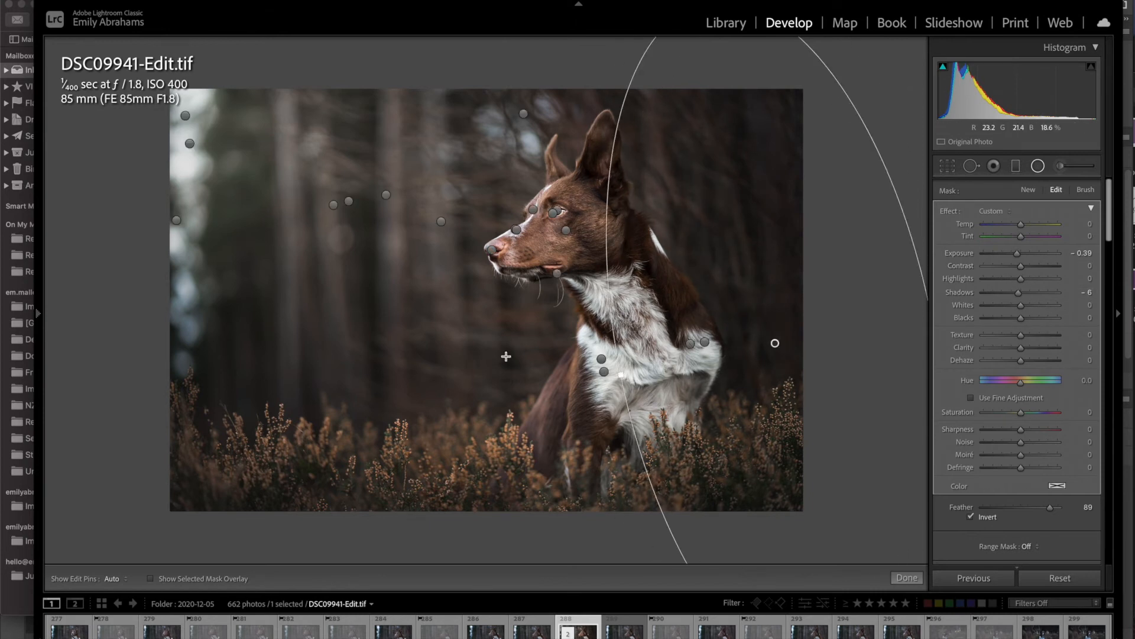
Step: Try a crop with a narrower aspect ratio framed around the dog
key(r)
drag(862, 545, 850, 552)
click(1060, 209)
click(1059, 285)
drag(736, 301, 690, 290)
drag(835, 549, 830, 552)
mouse_move(779, 51)
mouse_down()
mouse_move(784, 73)
mouse_move(785, 50)
mouse_up()
drag(835, 552, 836, 555)
key(Return)
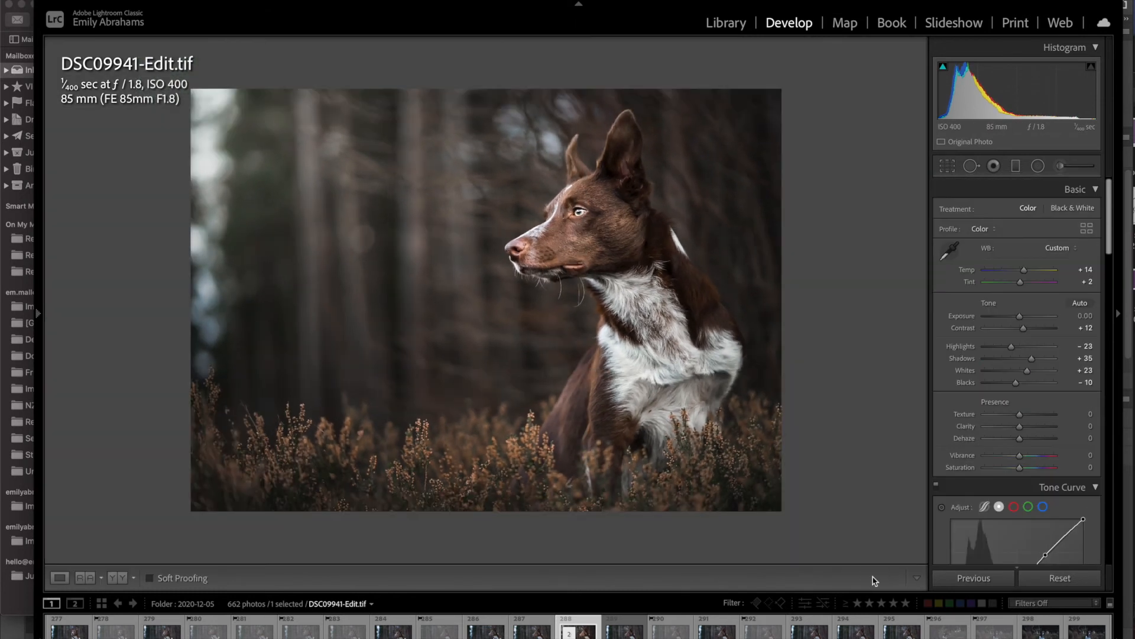
Step: Restore the crop to its previous wider aspect ratio
key(r)
click(1063, 207)
click(1056, 221)
key(Return)
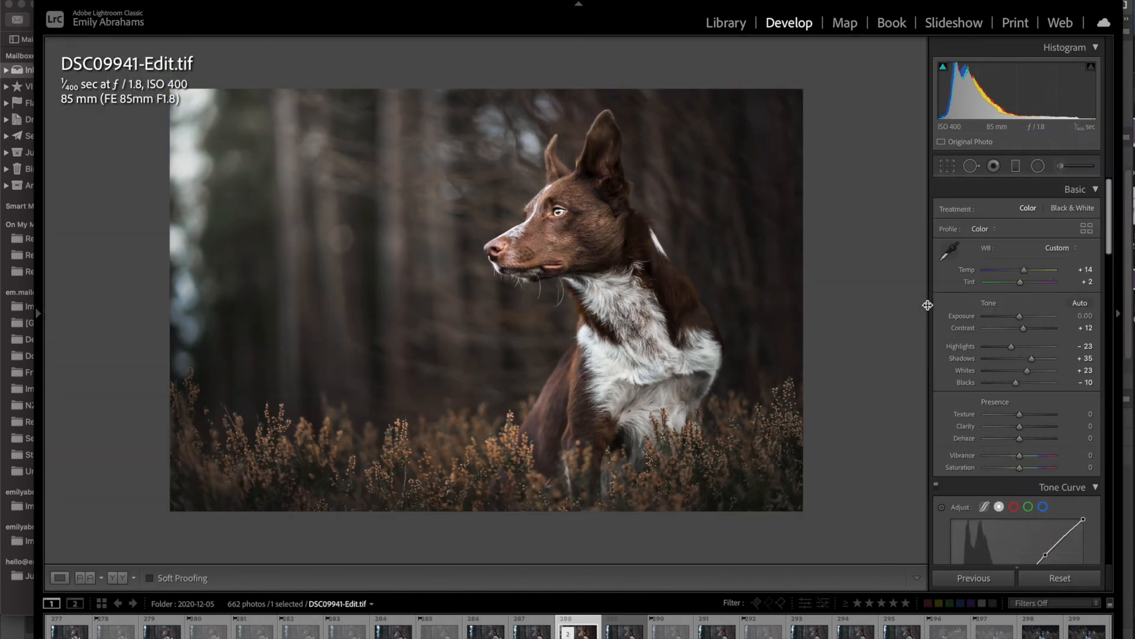
Step: Add a wide radial filter along the photo's bottom edge, lowering its Exposure and slightly raising its Blacks
click(1038, 166)
click(824, 318)
click(1028, 190)
drag(171, 511, 1093, 564)
drag(1015, 254, 1014, 255)
drag(1022, 318, 1024, 318)
Step: Add a wide, slightly tilted radial filter across the photo's top edge and lower its Exposure
click(1028, 190)
mouse_move(462, 81)
mouse_down()
mouse_move(778, 130)
mouse_move(908, 122)
mouse_up()
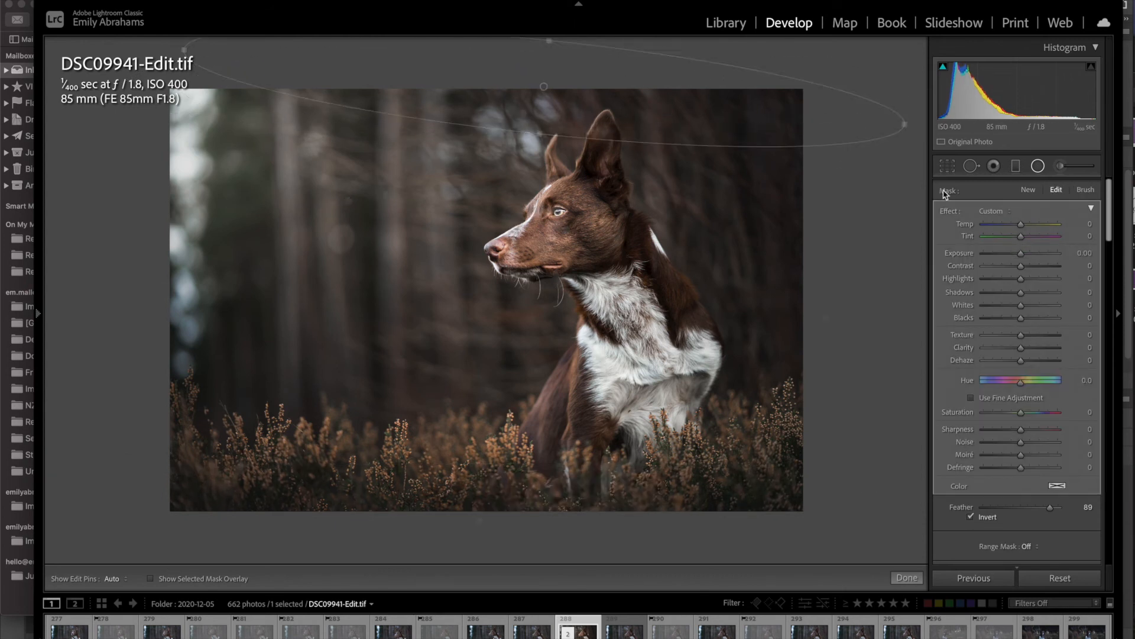
drag(1017, 253, 1016, 253)
Step: Add a radial filter over the dog's white chest and lower its Saturation
key(shift+t)
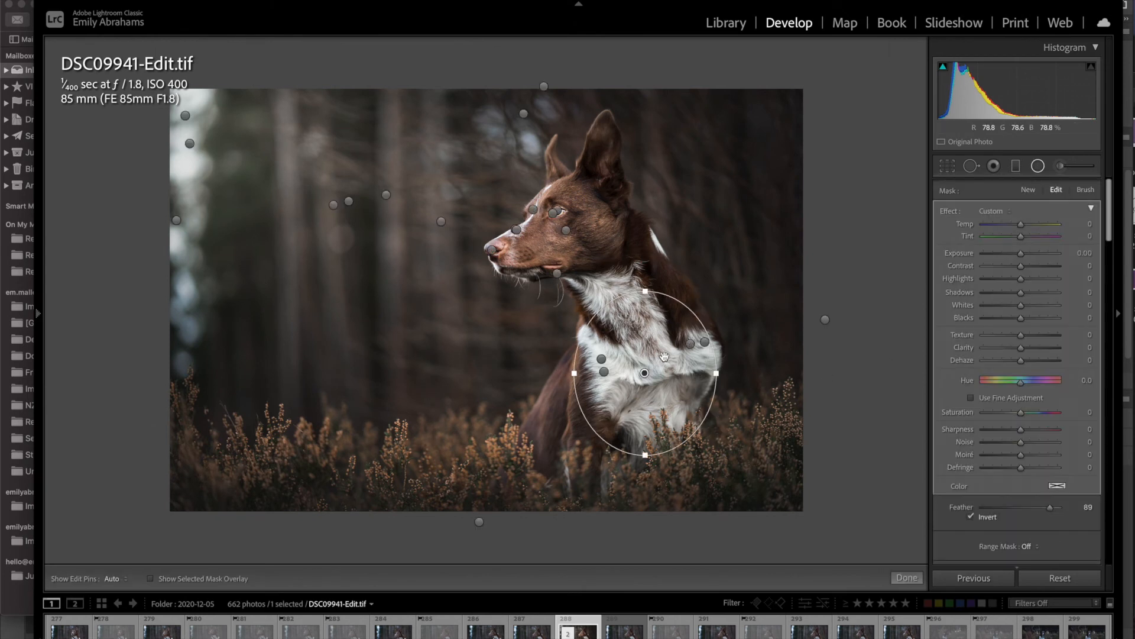
drag(1019, 412, 976, 422)
key(Delete)
key(super+z)
key(Delete)
Step: Paint a Burn (Darken) brush mask with Exposure -0.30 over the darker fur of the dog's cheek, muzzle and eye area
key(z)
key(k)
click(996, 210)
click(1008, 440)
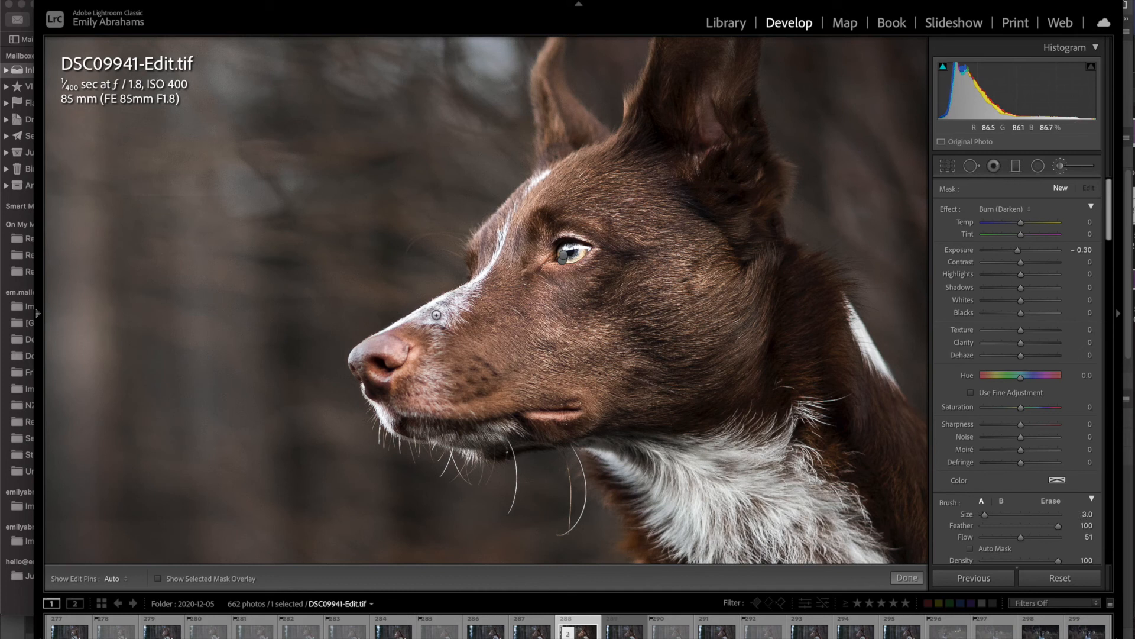
click(579, 318)
key(bracketright)
key(bracketleft)
key(bracketleft)
key(bracketleft)
key(bracketleft)
key(bracketleft)
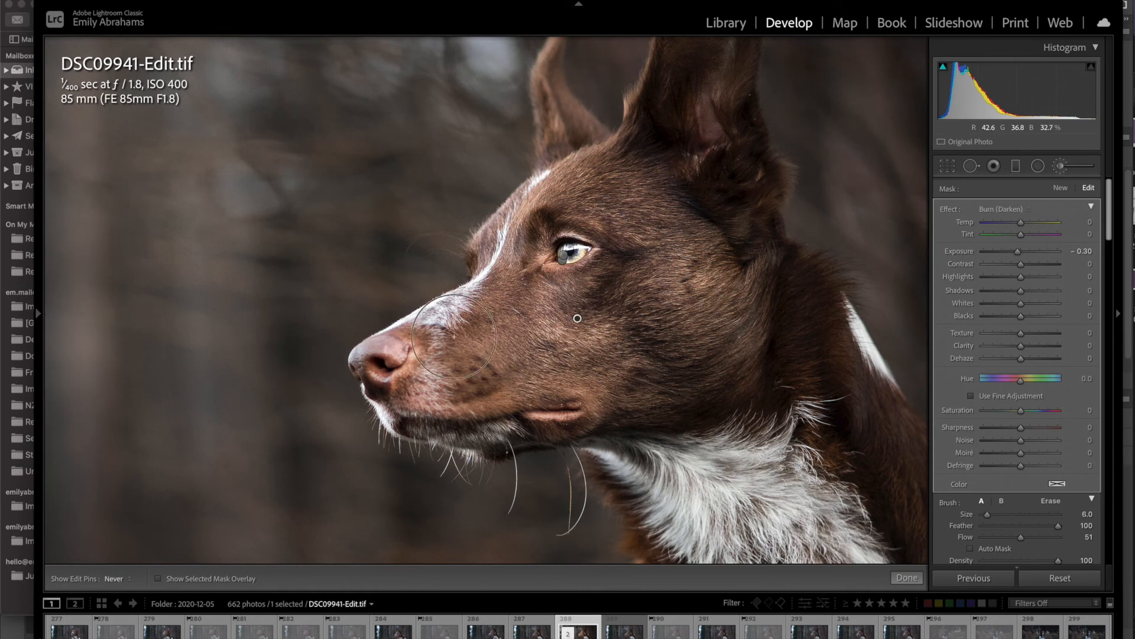
key(z)
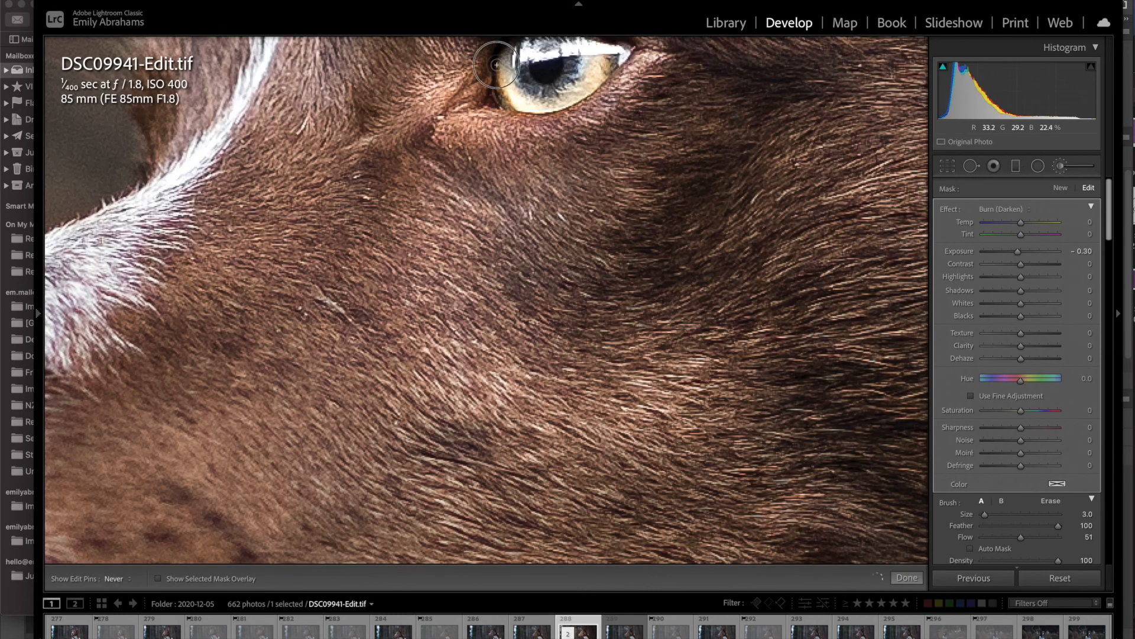
key(z)
Step: Paint a new Dodge (Lighten) brush mask with Exposure 0.25 over the lighter fur of the dog's cheek and face
click(1060, 187)
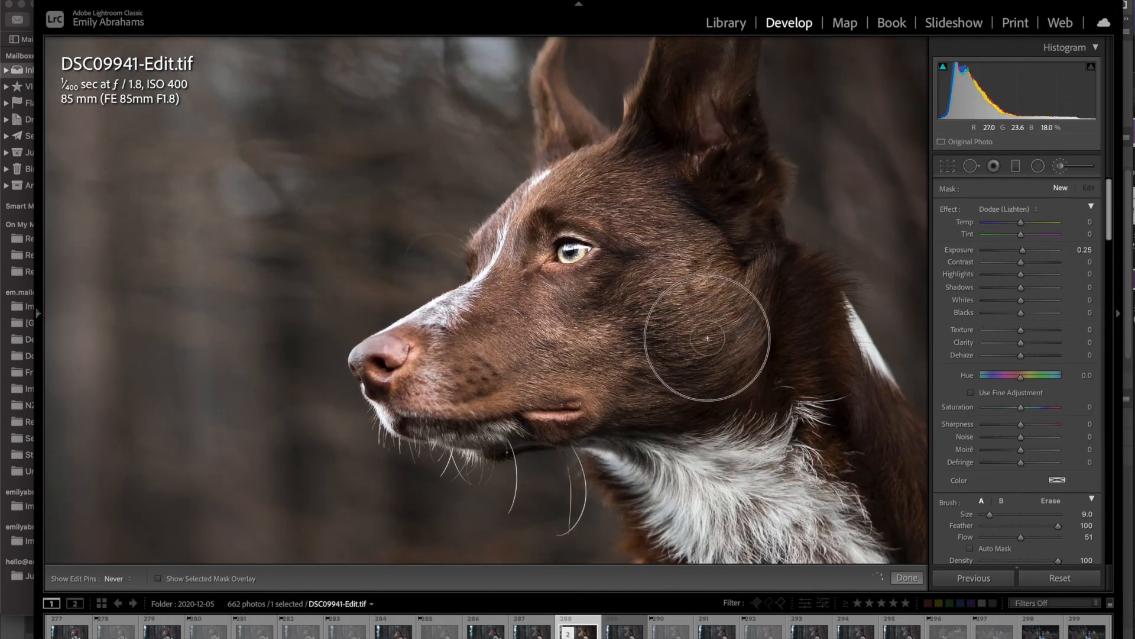
key(h)
key(bracketleft)
key(bracketleft)
drag(627, 330, 544, 341)
key(bracketright)
key(bracketright)
key(bracketright)
key(bracketright)
key(z)
key(bracketleft)
key(bracketleft)
key(bracketleft)
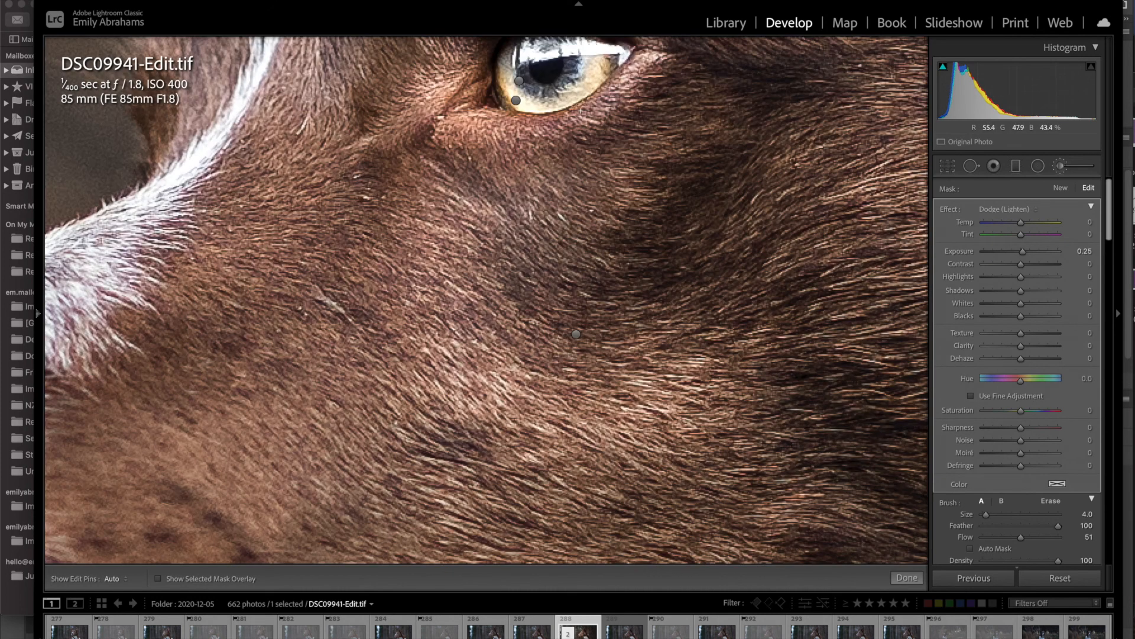
Step: Continue the dodge and burn brushwork on the dog's lower body and front leg
key(z)
click(558, 211)
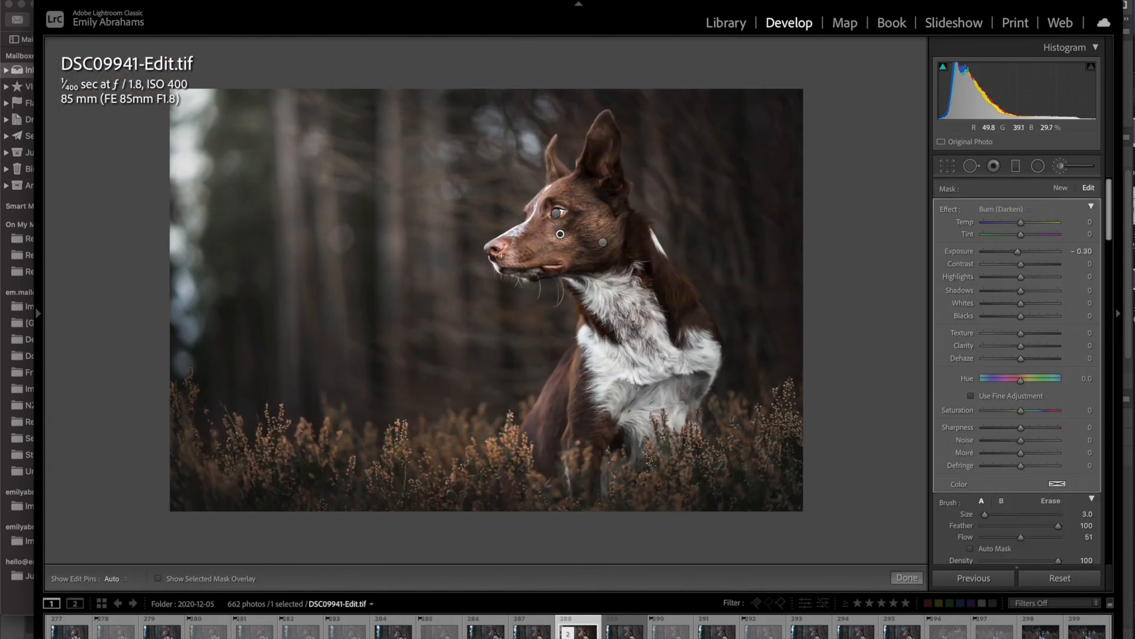
drag(527, 443, 581, 466)
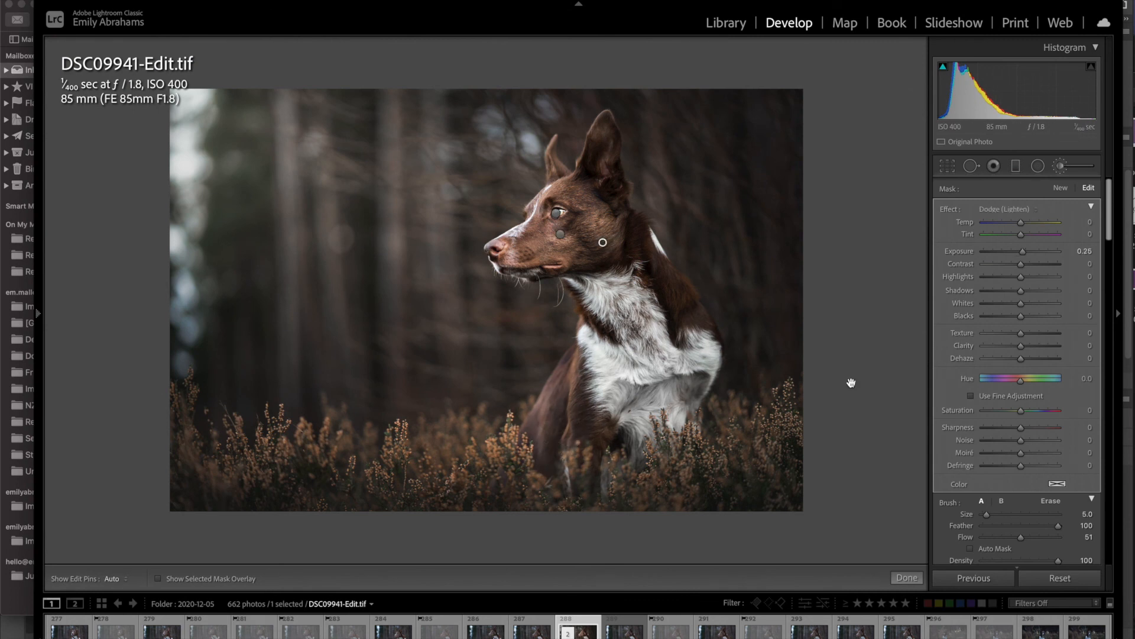
scroll(988, 337, down, 5)
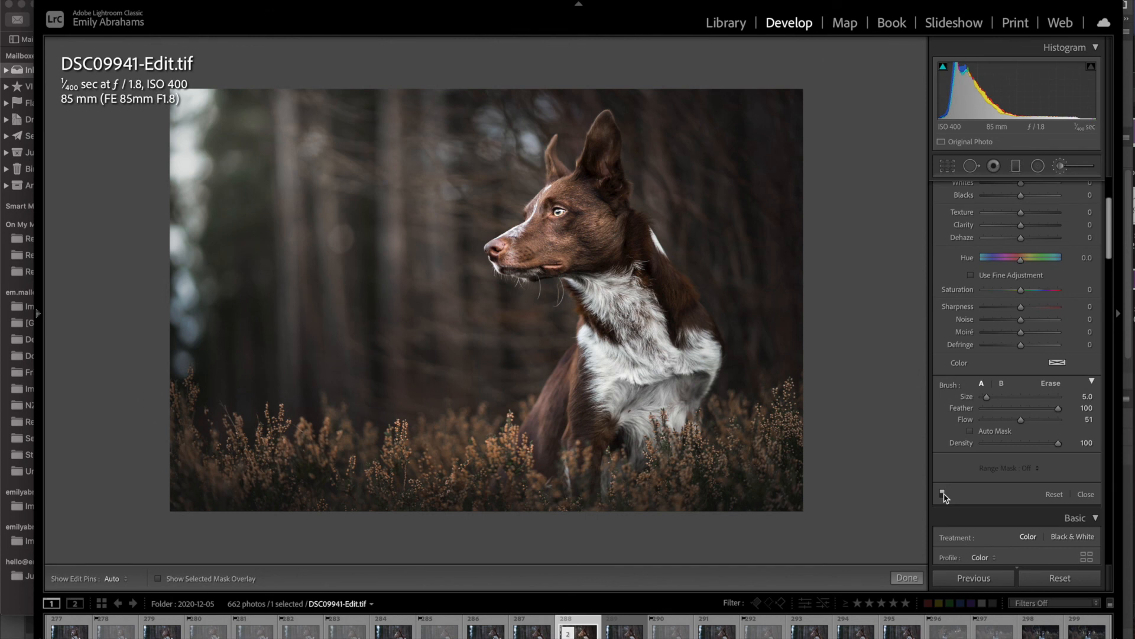
Step: Add a radial filter over the left forest background, lowering its Saturation and warming its Temp
click(1038, 166)
drag(242, 148, 307, 283)
drag(1020, 409, 1008, 409)
drag(1021, 225, 1035, 225)
click(1028, 190)
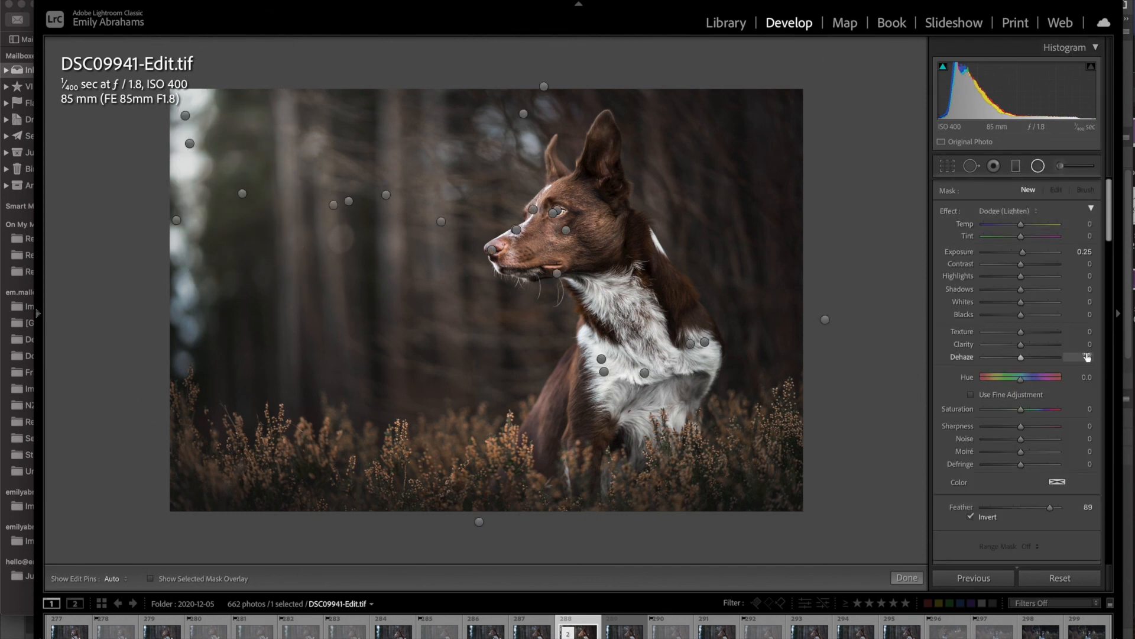